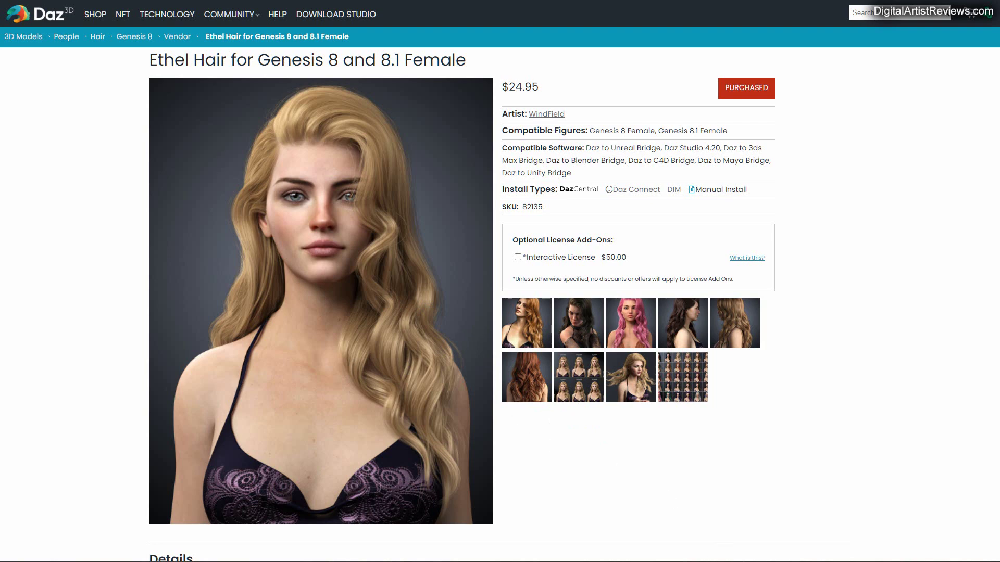
Look through the preview images of Ethel Hair for Genesis 8 and 8.1 Female, up to the Style01–Style10 overview
left_click(532, 321)
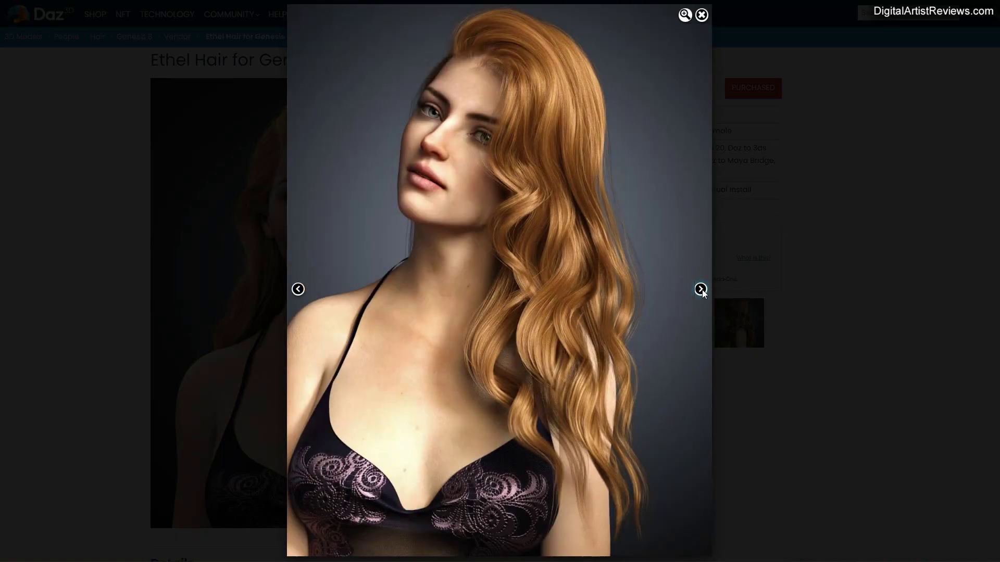
left_click(701, 290)
left_click(701, 290)
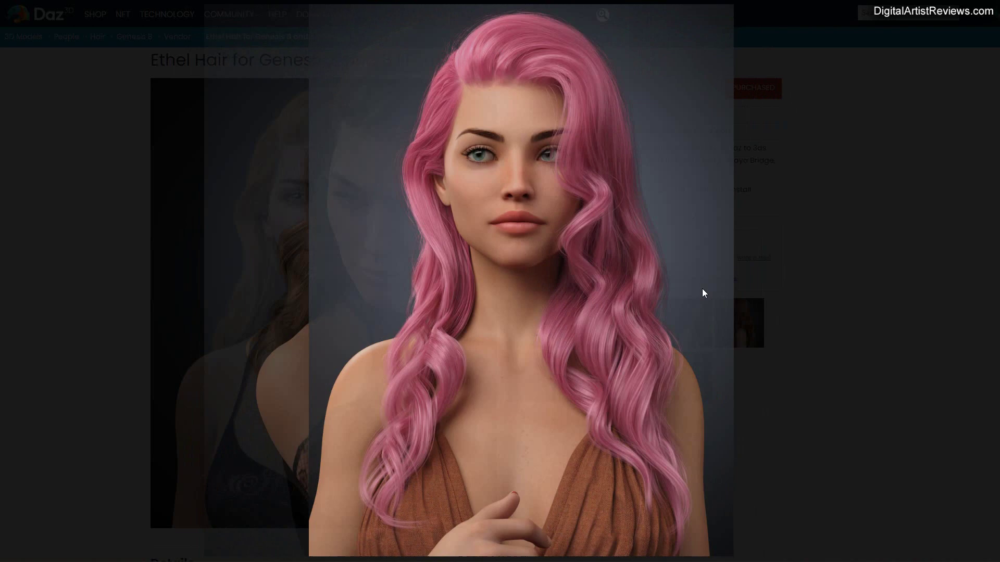
left_click(701, 290)
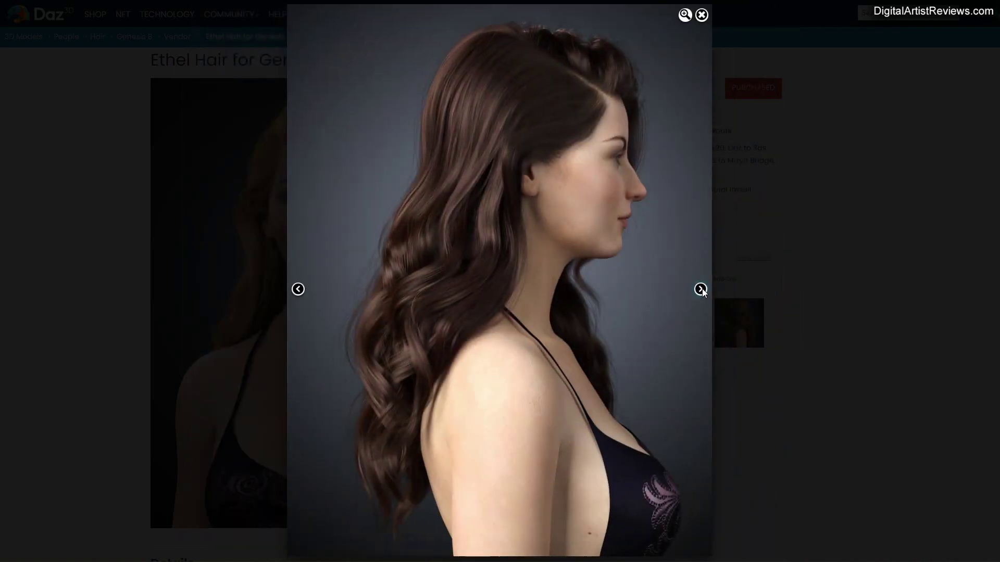
left_click(701, 290)
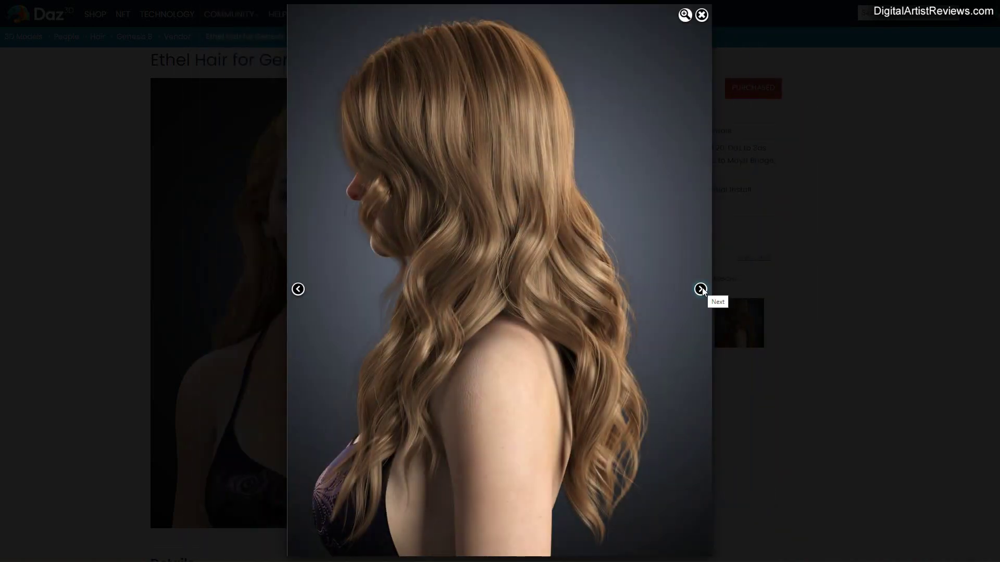
left_click(701, 290)
left_click(701, 290)
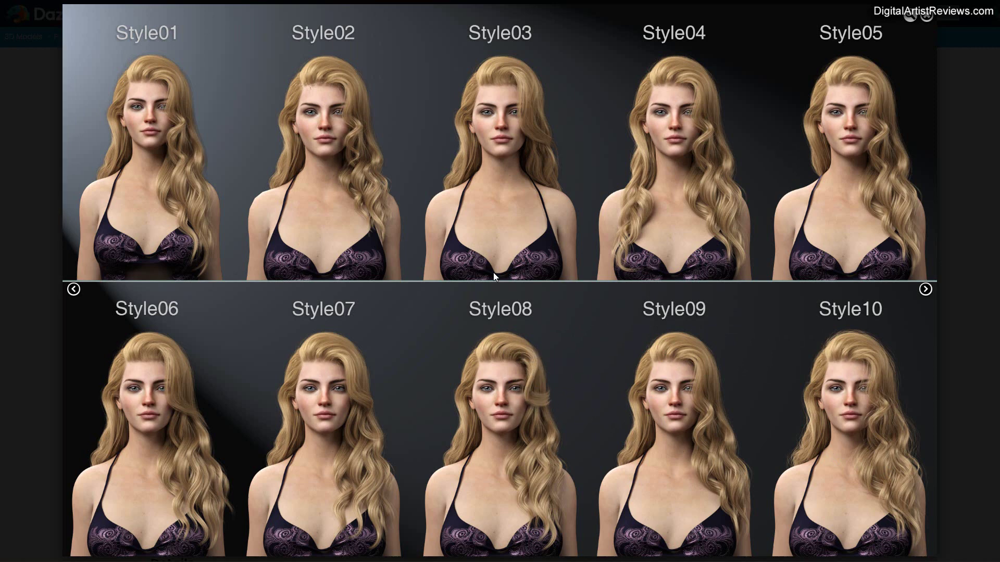
left_click(926, 16)
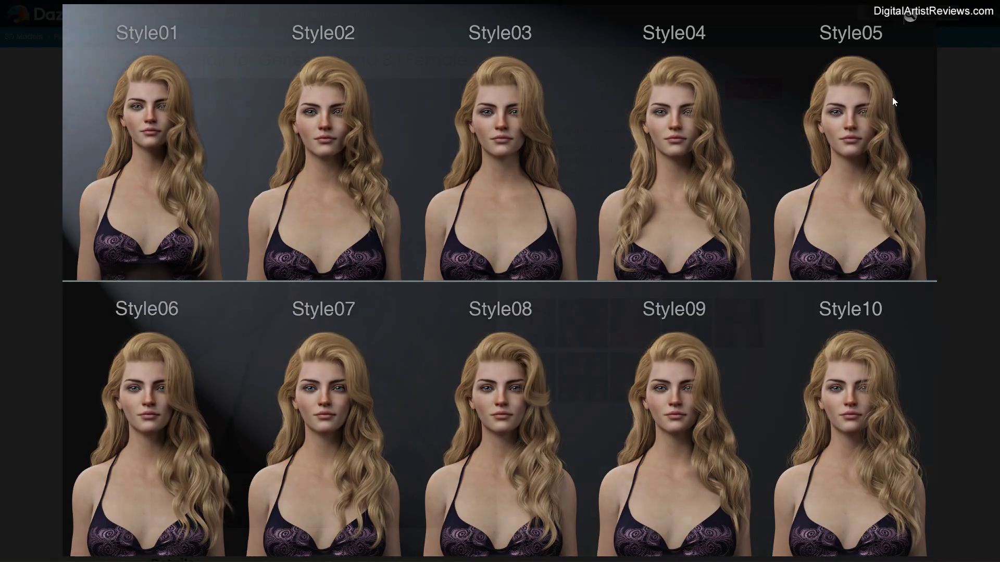
Review the product details and the list of included adjustment, blow and style morphs for Ethel Hair
scroll(584, 384, "down", 5)
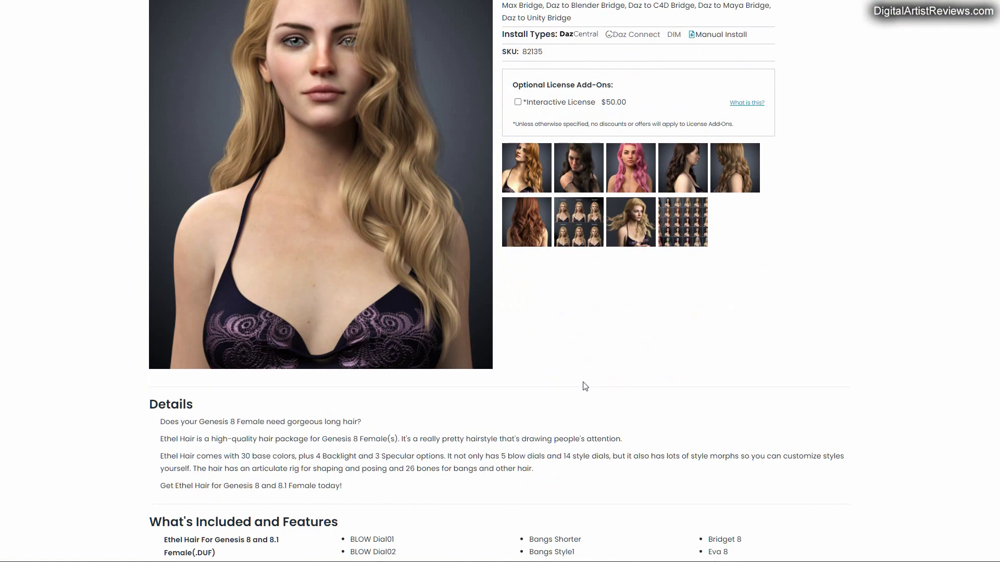
scroll(585, 384, "down", 4)
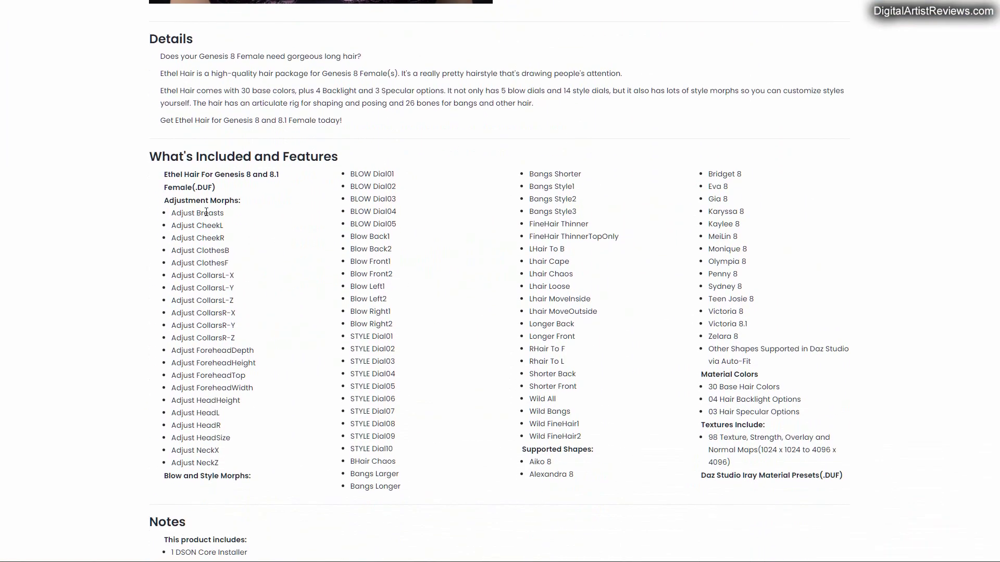
left_click_drag(174, 213, 469, 437)
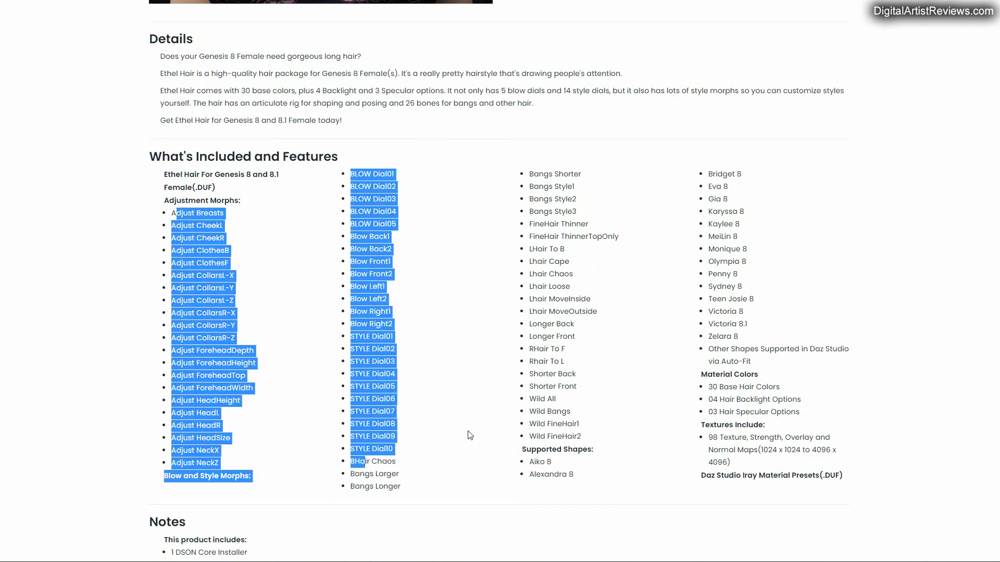
left_click(472, 523)
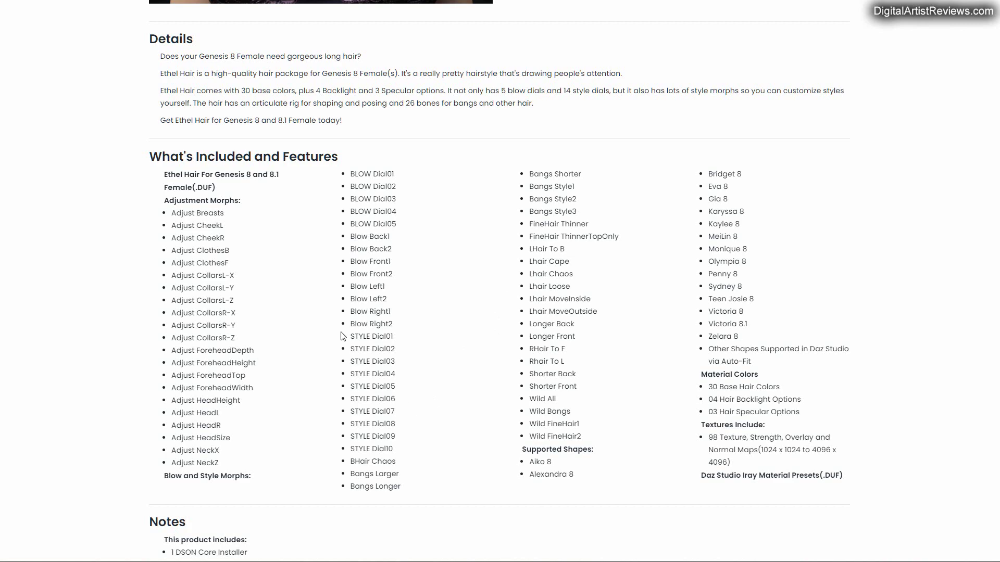
left_click_drag(343, 336, 424, 443)
left_click(506, 401)
scroll(500, 391, "up", 9)
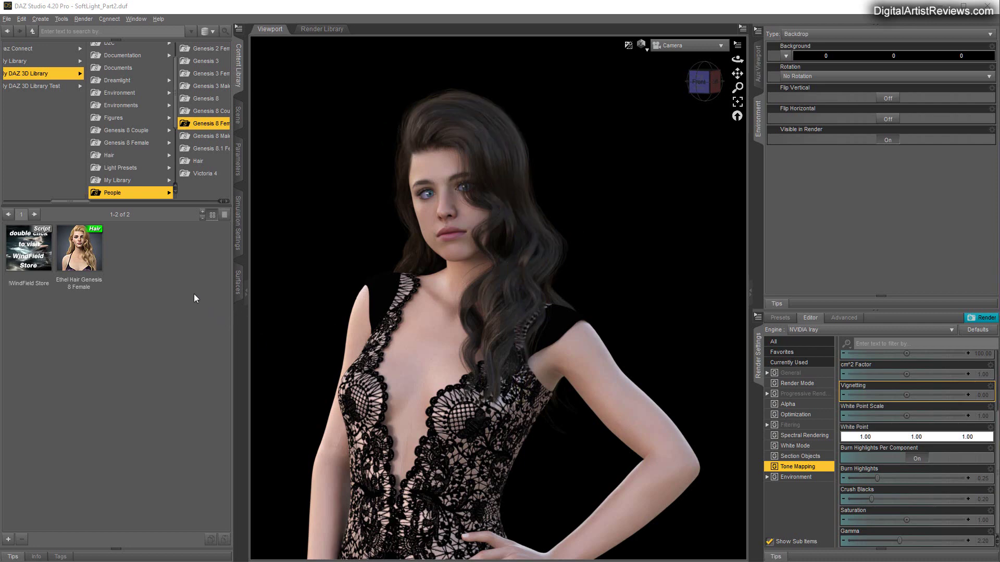
Open the Hair Color materials of WF Ethel Hair in the content library and look through the base colors
left_click_drag(73, 201, 31, 203)
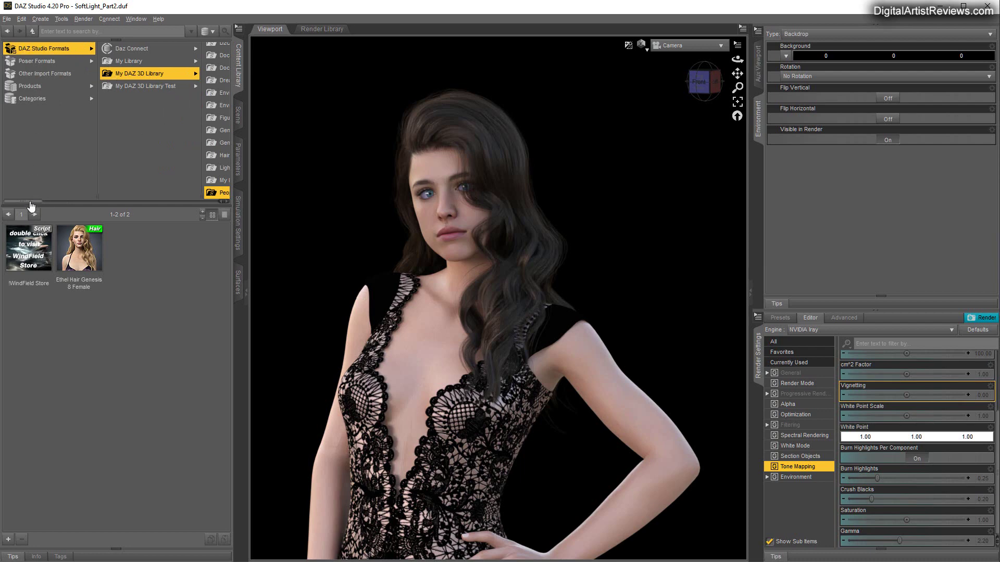
left_click_drag(30, 202, 224, 218)
left_click(81, 252)
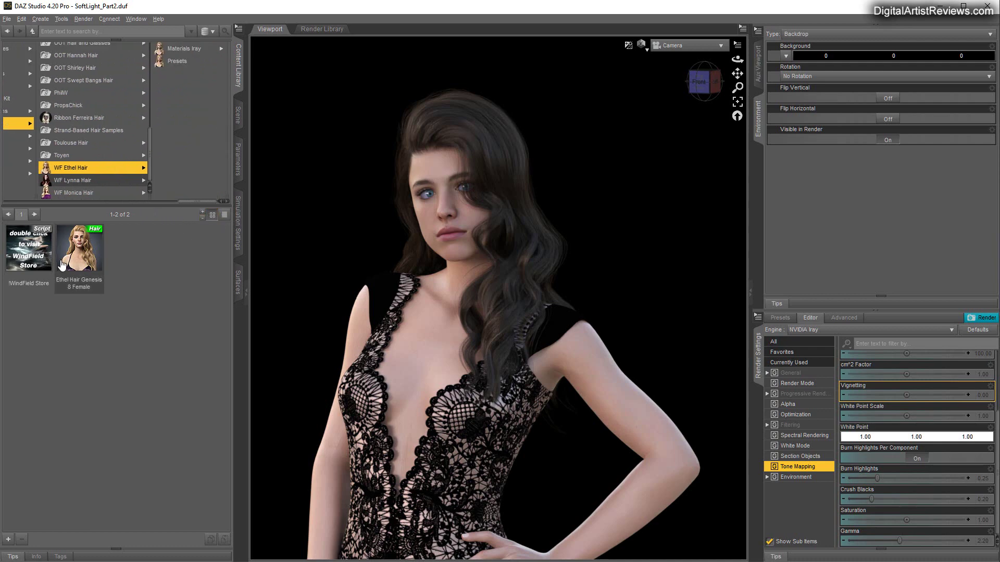
left_click(177, 49)
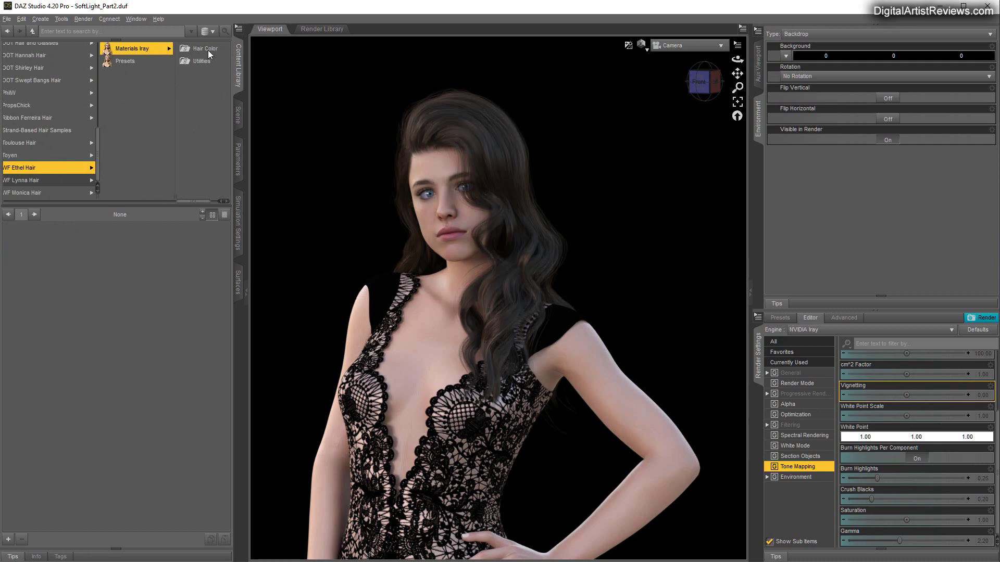
left_click(206, 48)
left_click_drag(227, 284, 243, 436)
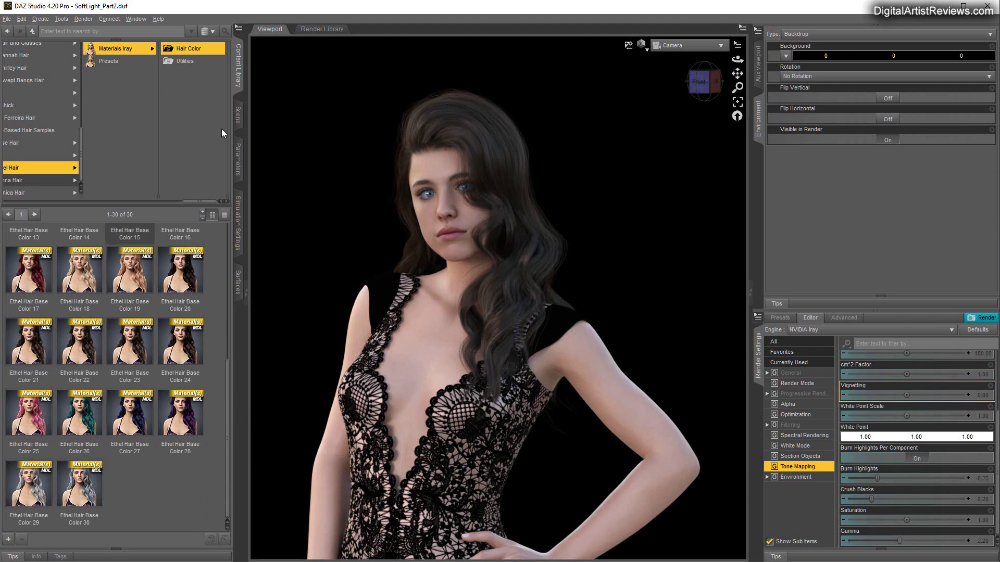
Select the Ethel Hair on the Genesis 8 Female figure and apply Ethel Hair Base Color 25
left_click(238, 114)
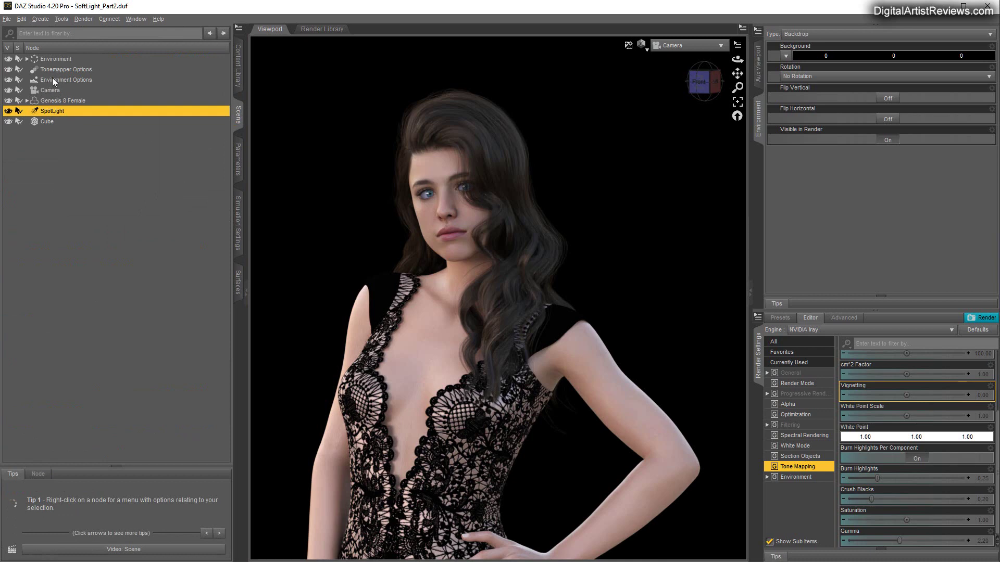
left_click(52, 102)
left_click(27, 100)
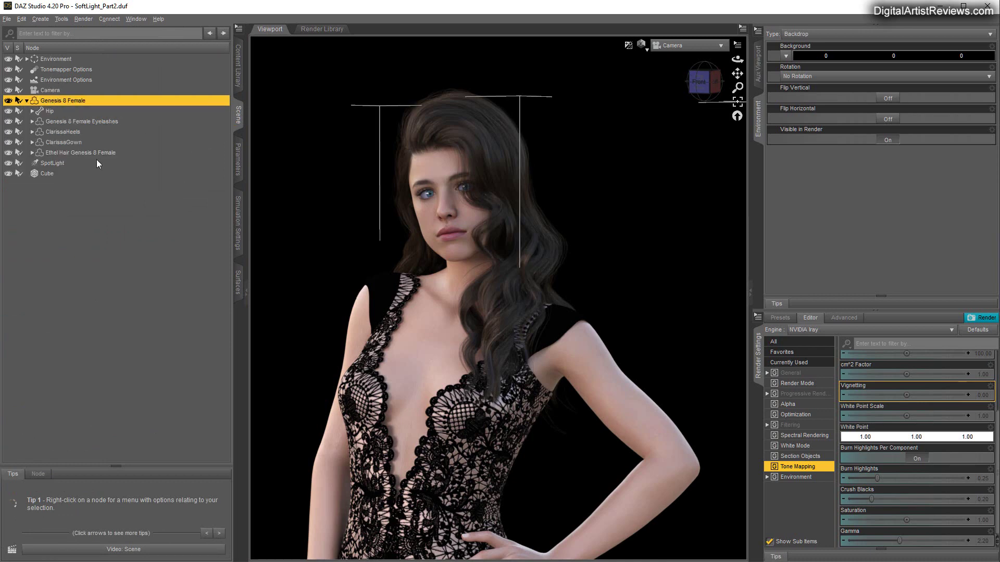
left_click(55, 154)
left_click(240, 77)
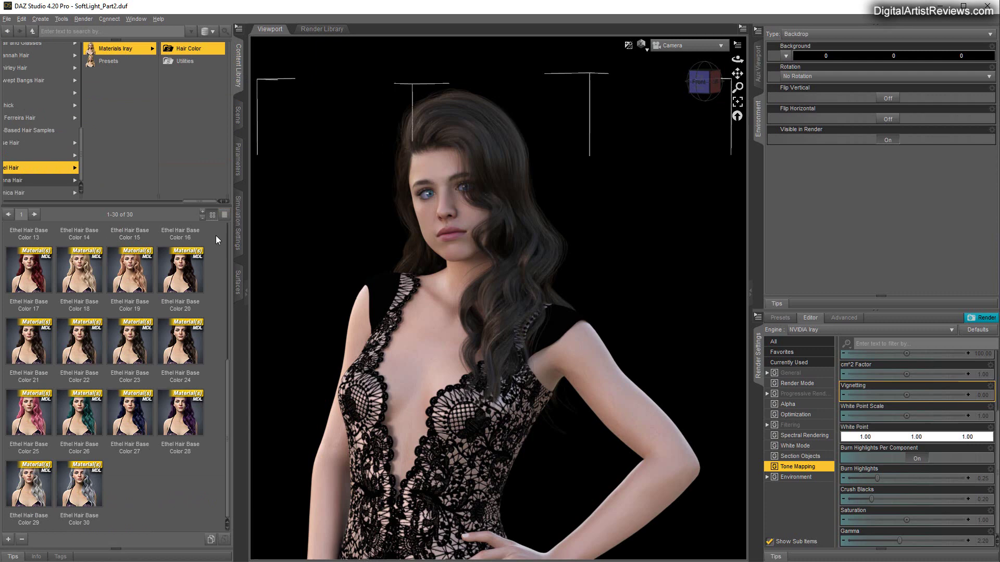
double_click(35, 426)
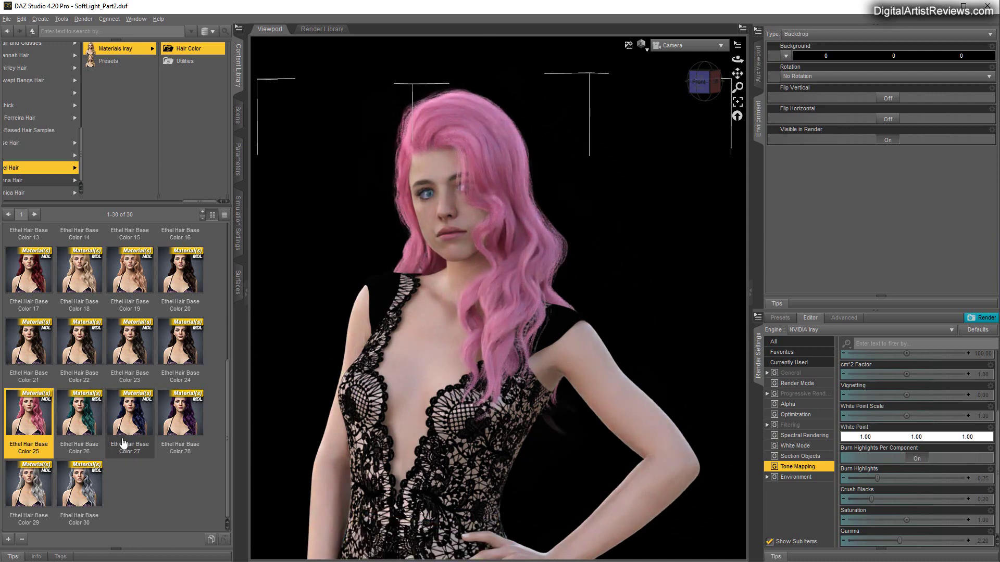
scroll(124, 443, "up", 5)
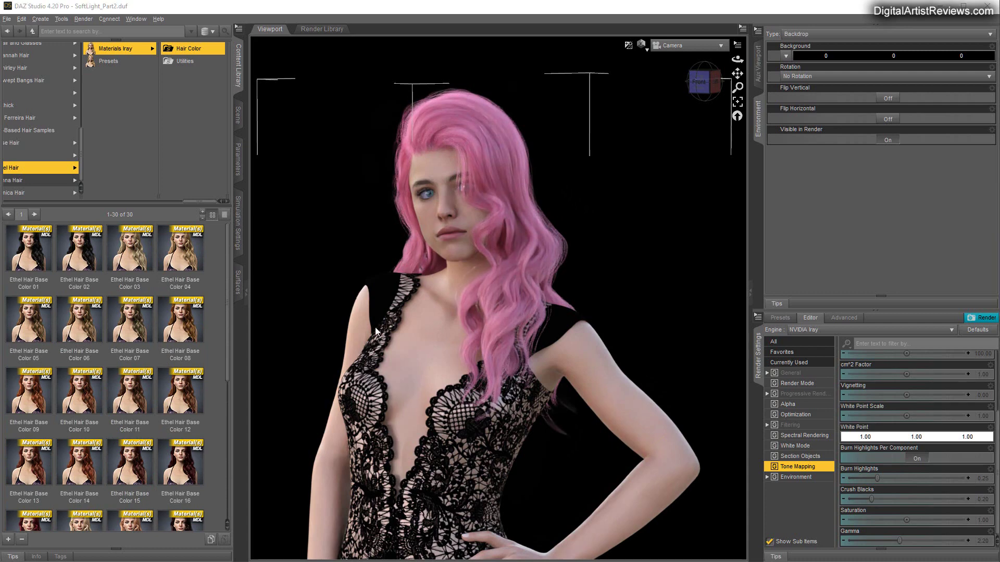
Compare the Ethel Hair Backlight High and Backlight Off utility presets on the hair, finishing with Backlight High
left_click(182, 60)
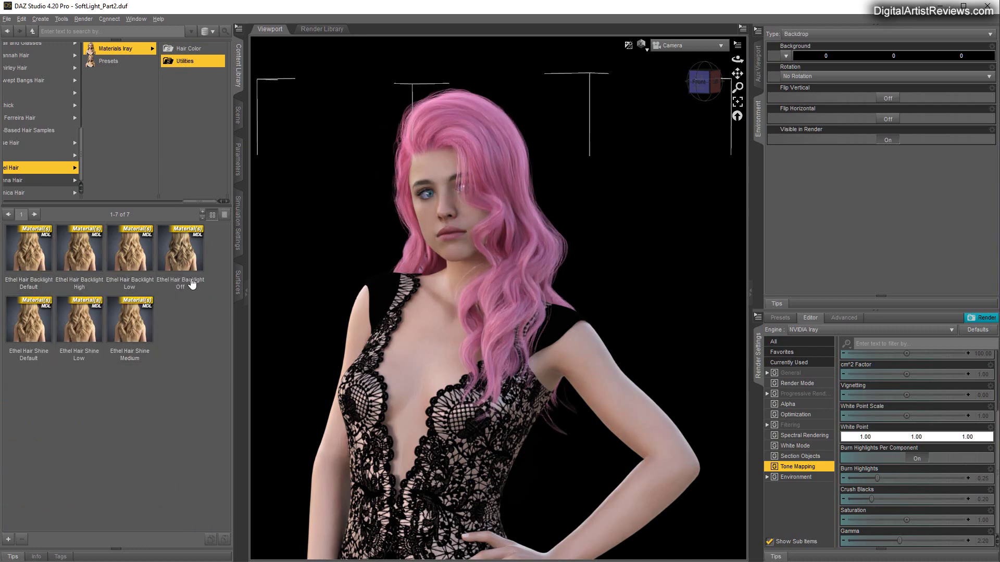
mouse_move(127, 333)
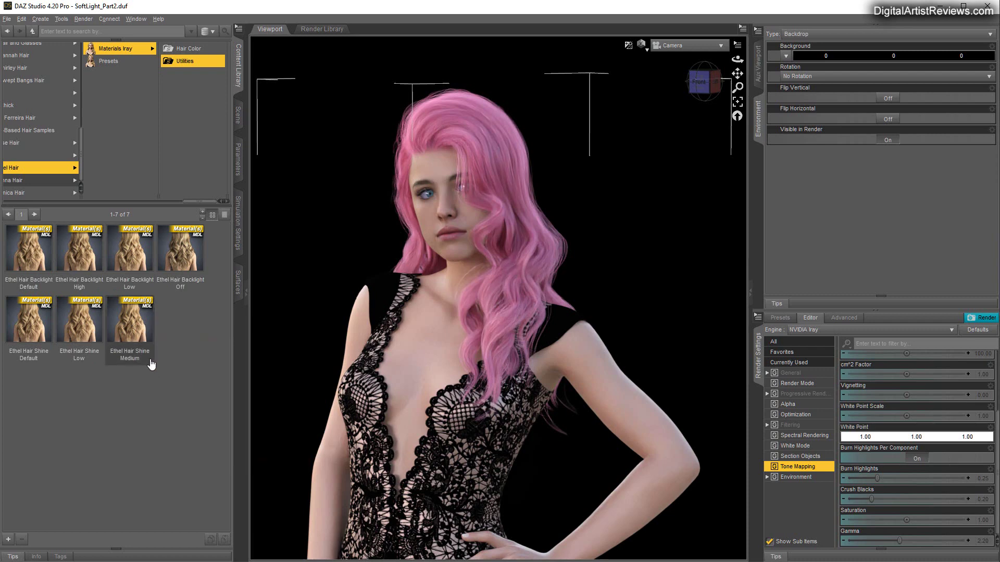
double_click(87, 253)
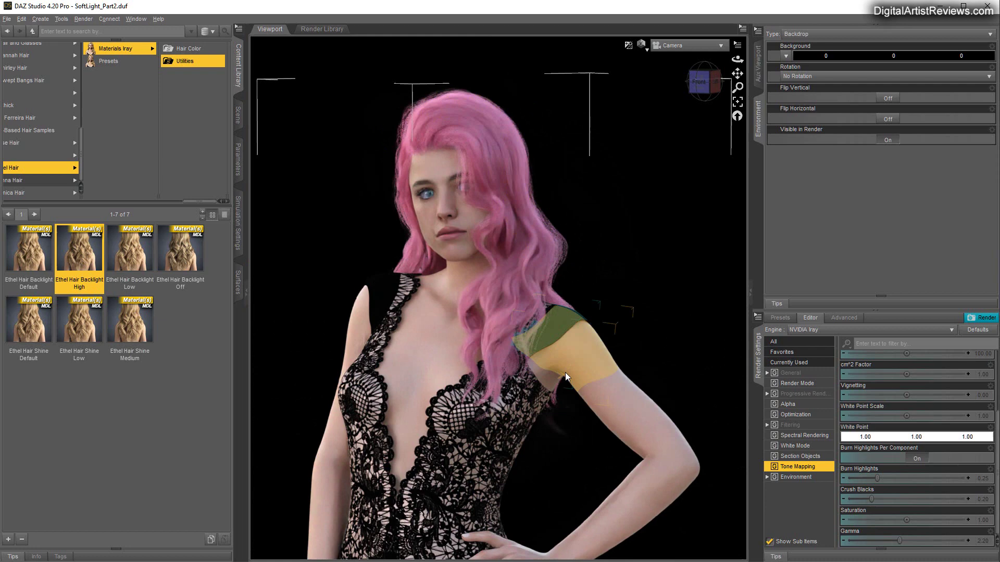
double_click(177, 255)
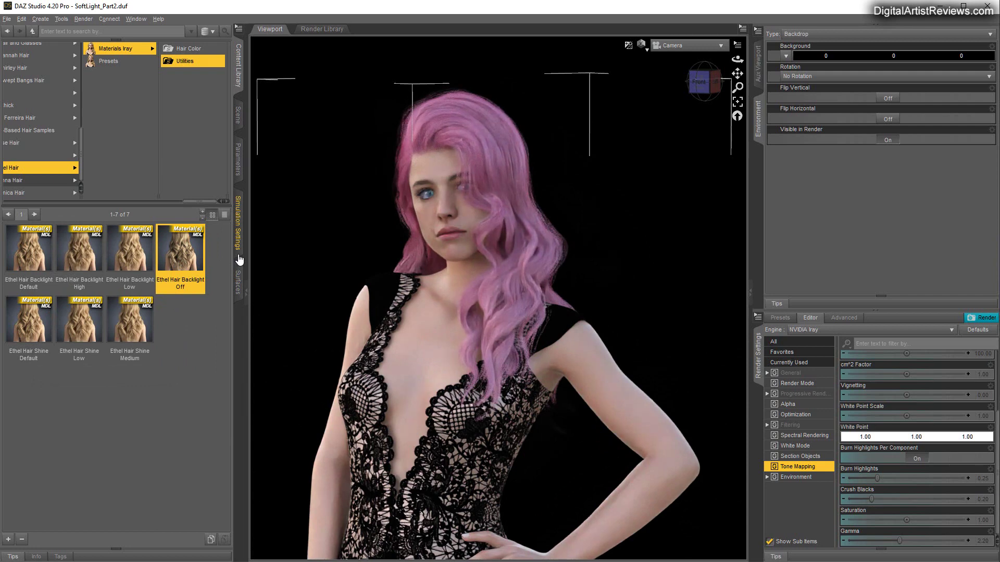
double_click(83, 252)
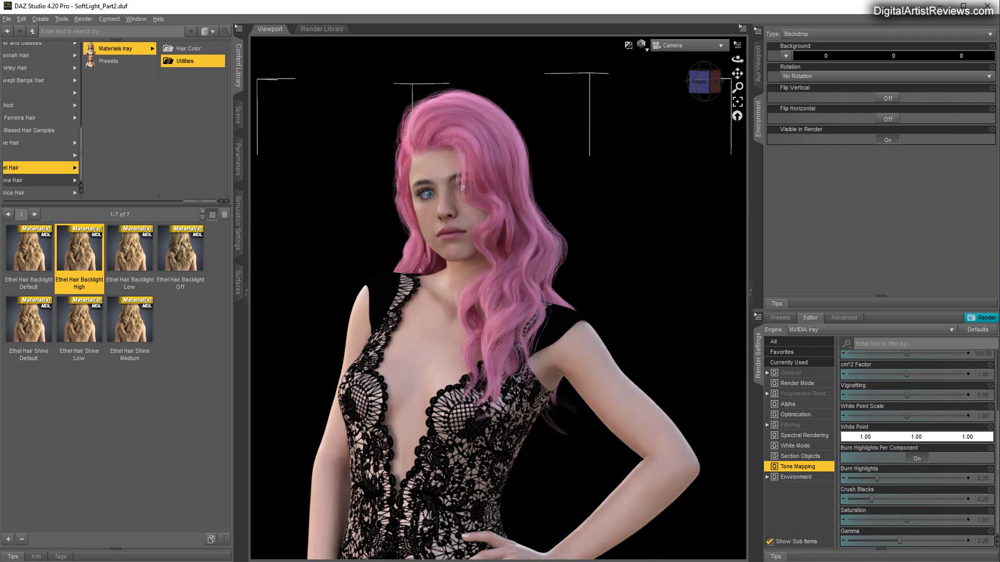
Try the Ethel Hair STYLE 03 shape preset on the hair, and replace it with STYLE 10
left_click(110, 61)
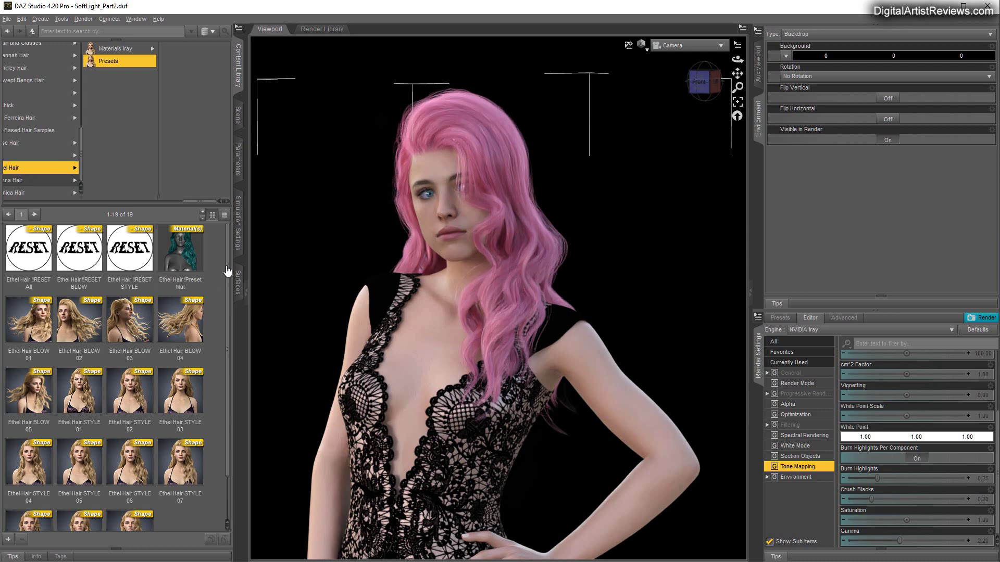
scroll(227, 270, "down", 2)
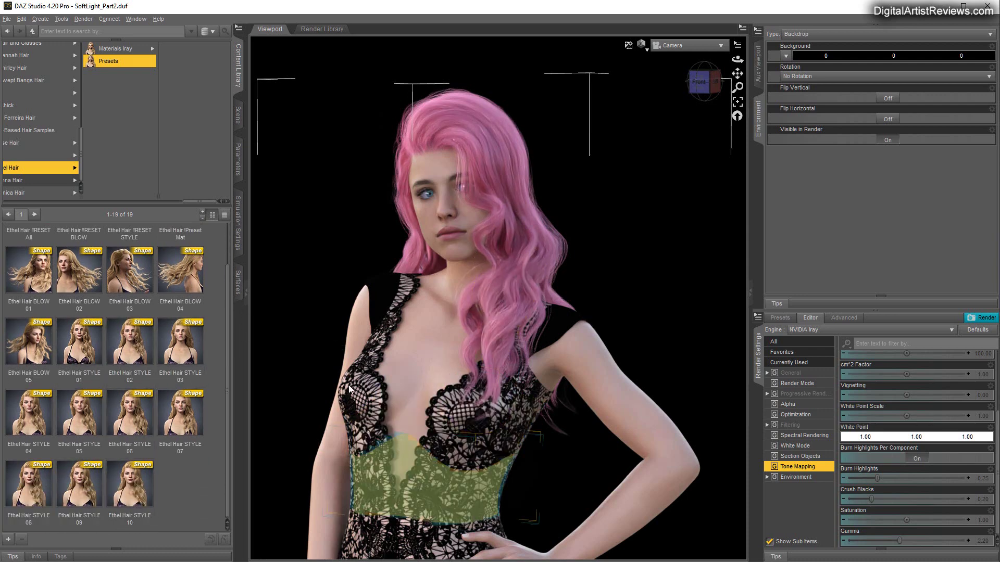
left_click(189, 354)
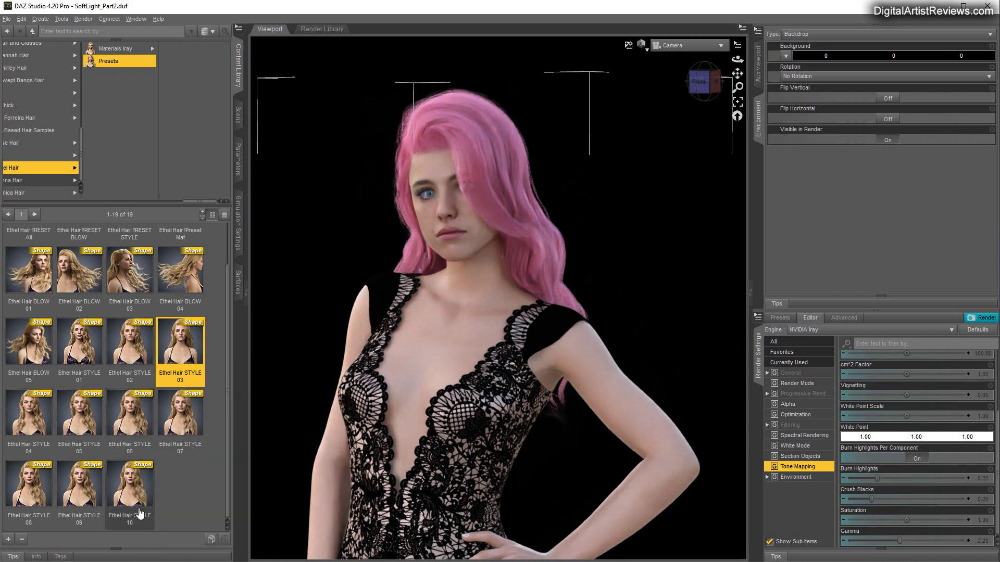
left_click(132, 494)
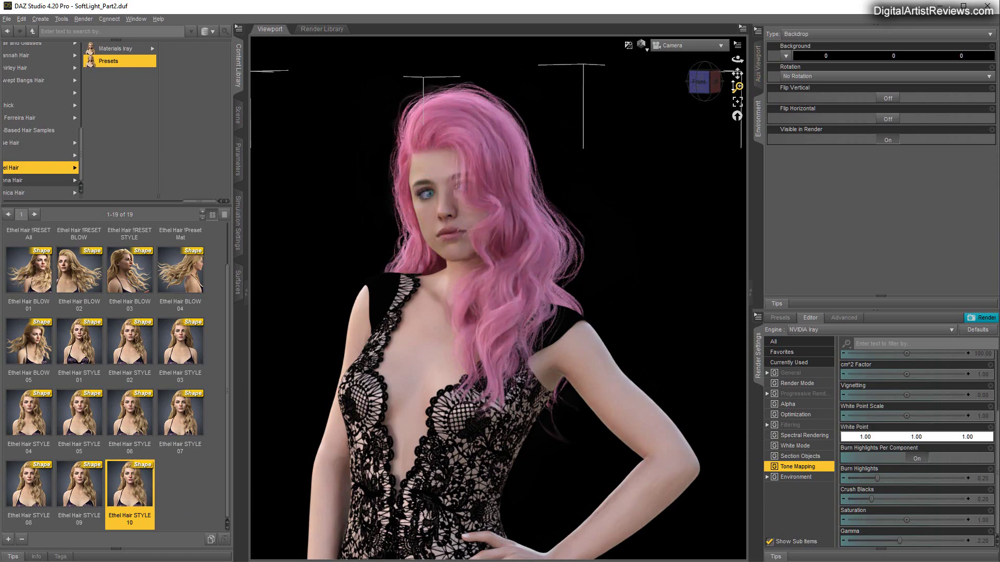
Apply the Ethel Hair BLOW 02 shape preset with the figure's head and shoulders framed closer
left_click_drag(737, 87, 737, 110)
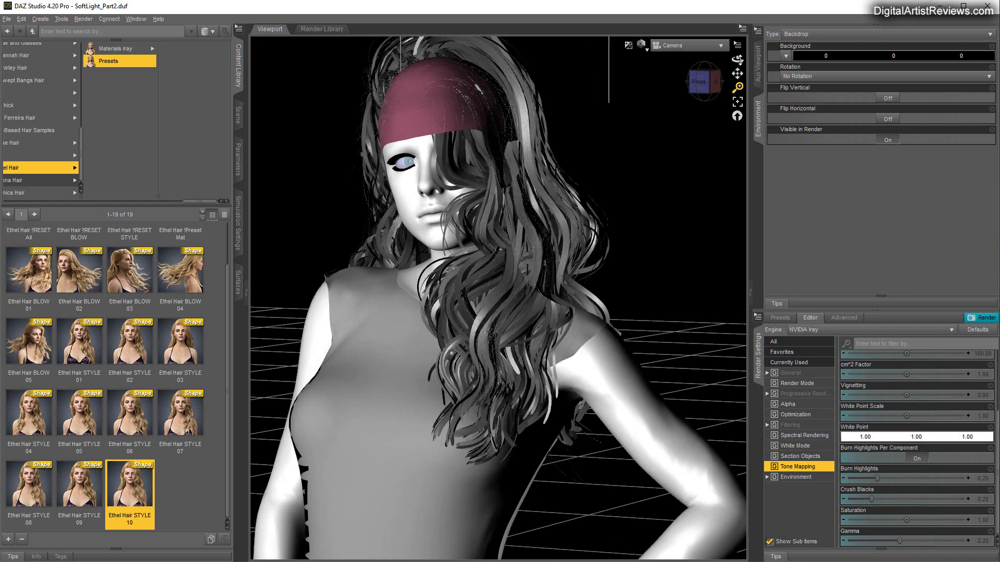
left_click_drag(738, 58, 728, 68)
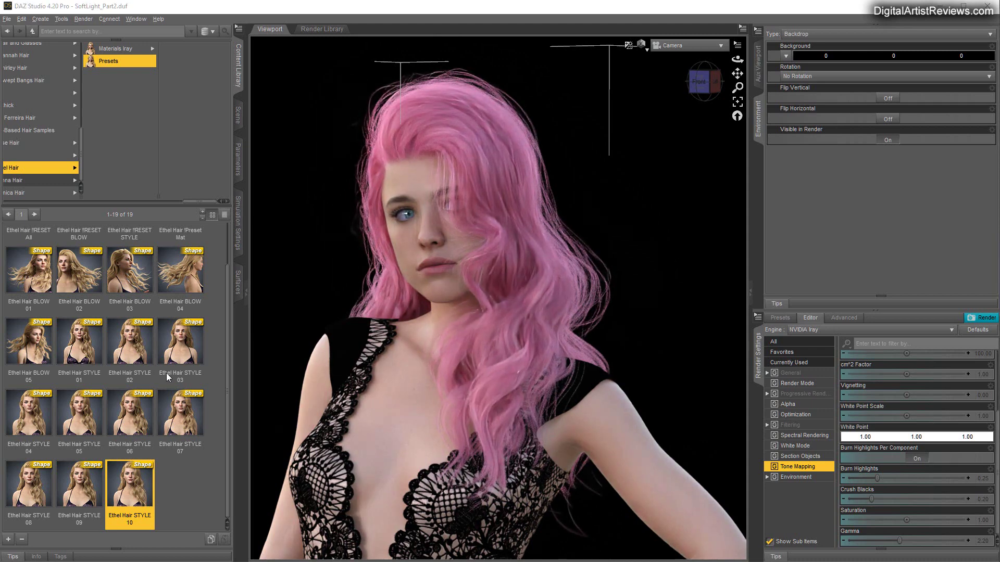
double_click(83, 284)
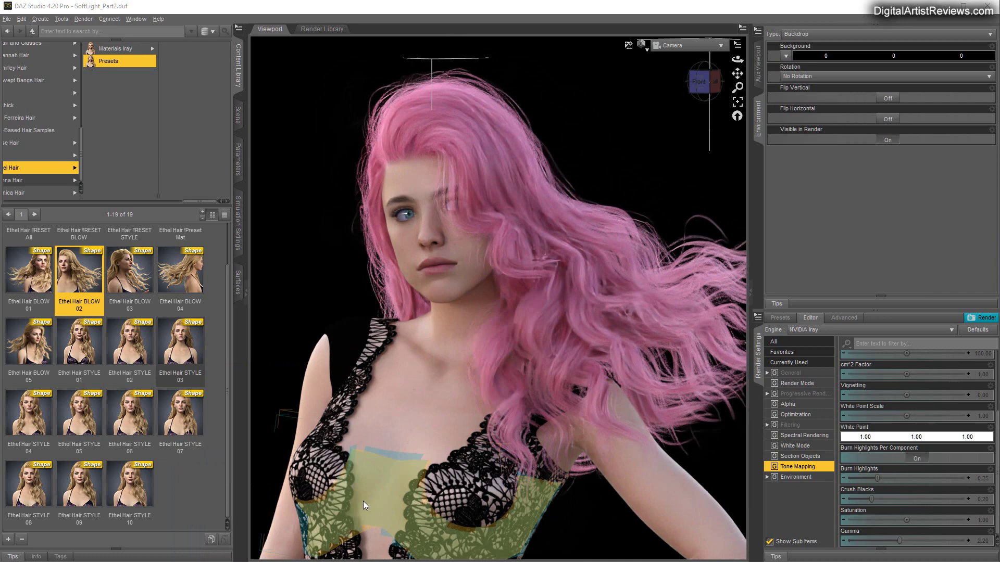
Examine the Ethel Hair's Actor morph dials, from the Adjust and Blow dials through the STYLE, Bangs, Lhair and Wild dials
left_click_drag(202, 201, 162, 201)
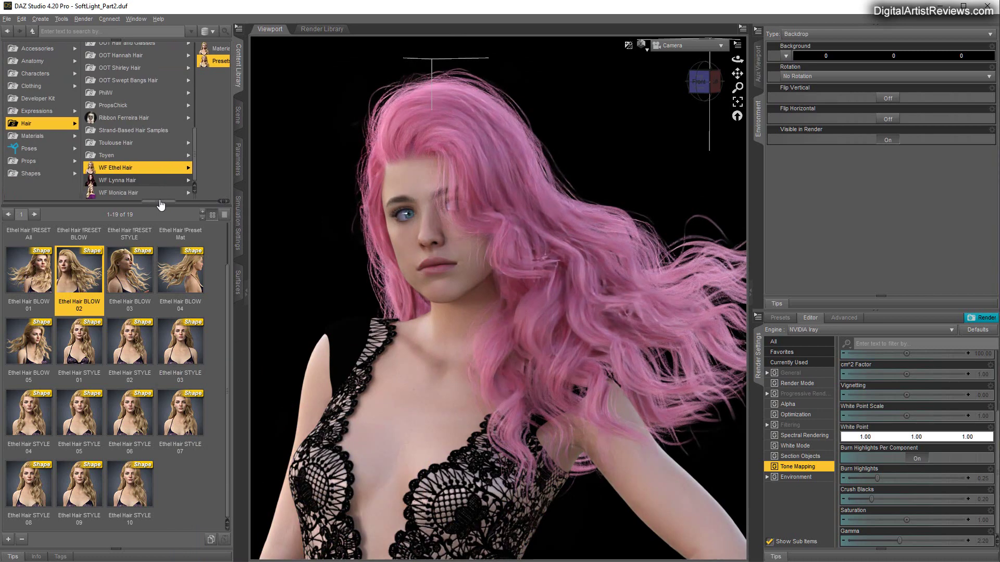
left_click(237, 165)
left_click(29, 161)
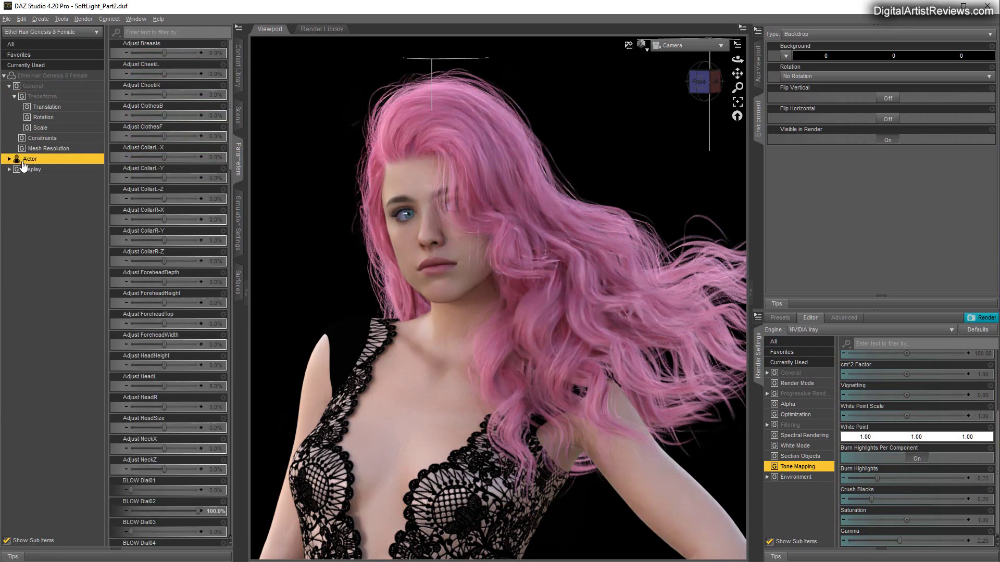
scroll(149, 155, "down", 8)
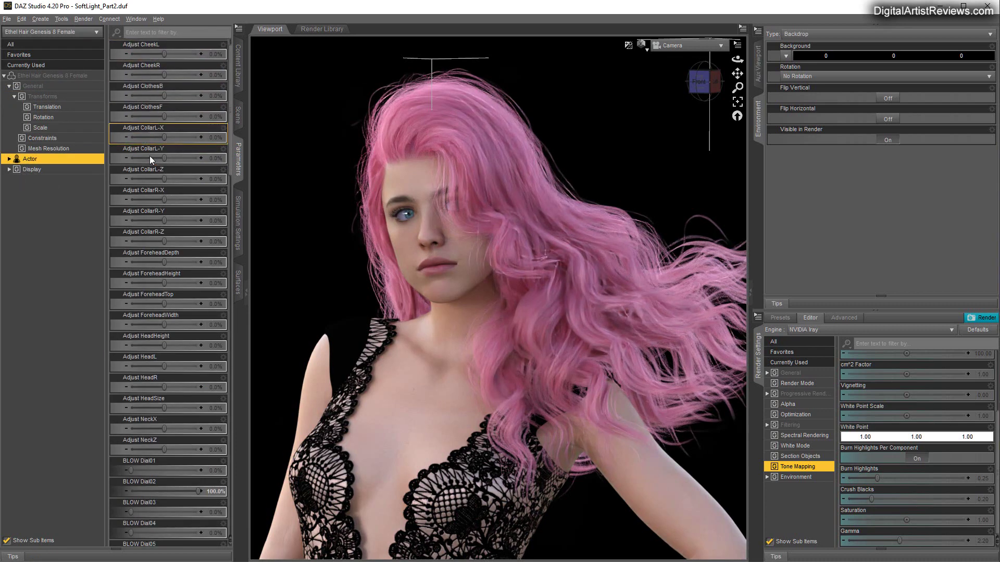
scroll(157, 200, "down", 15)
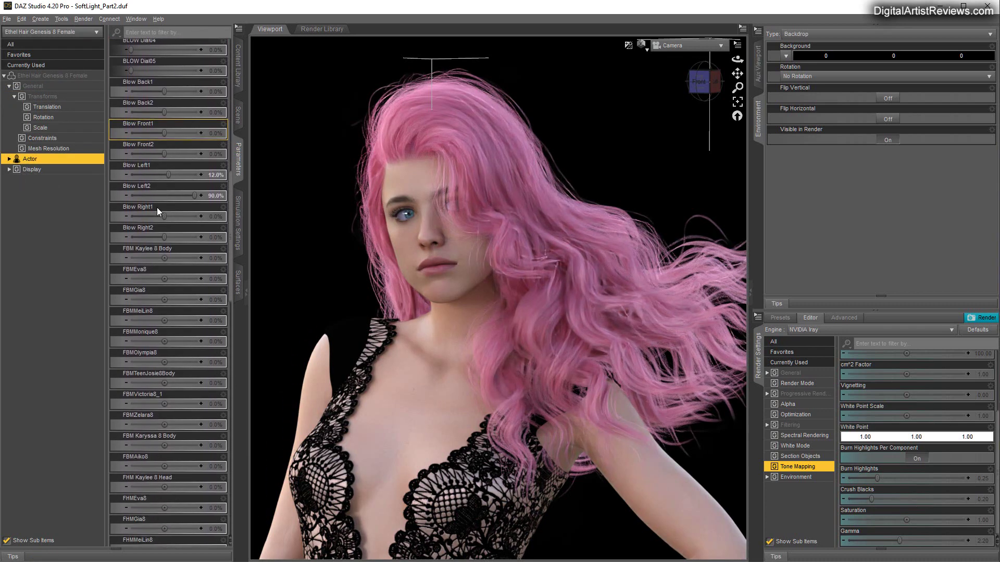
scroll(160, 227, "down", 10)
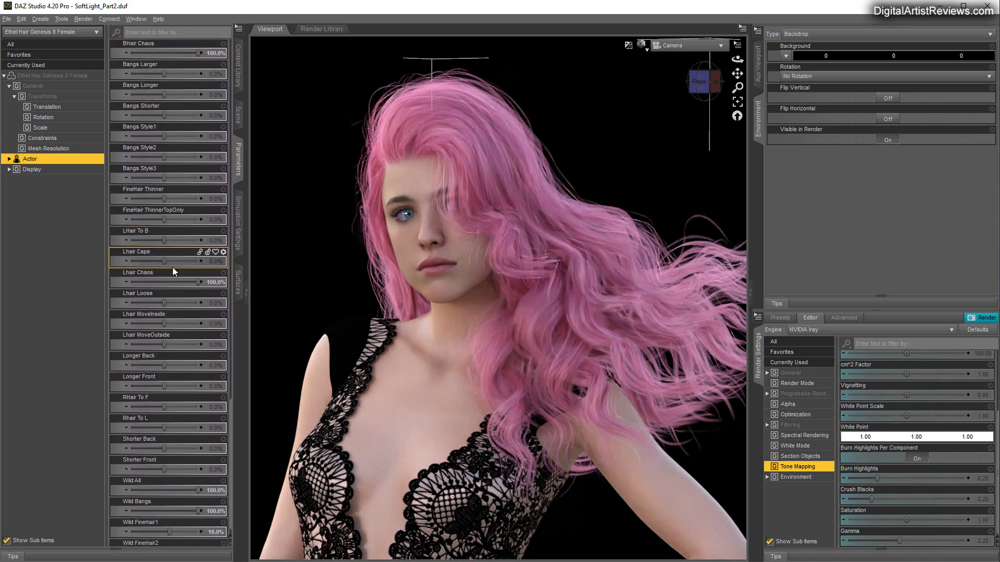
scroll(172, 267, "up", 10)
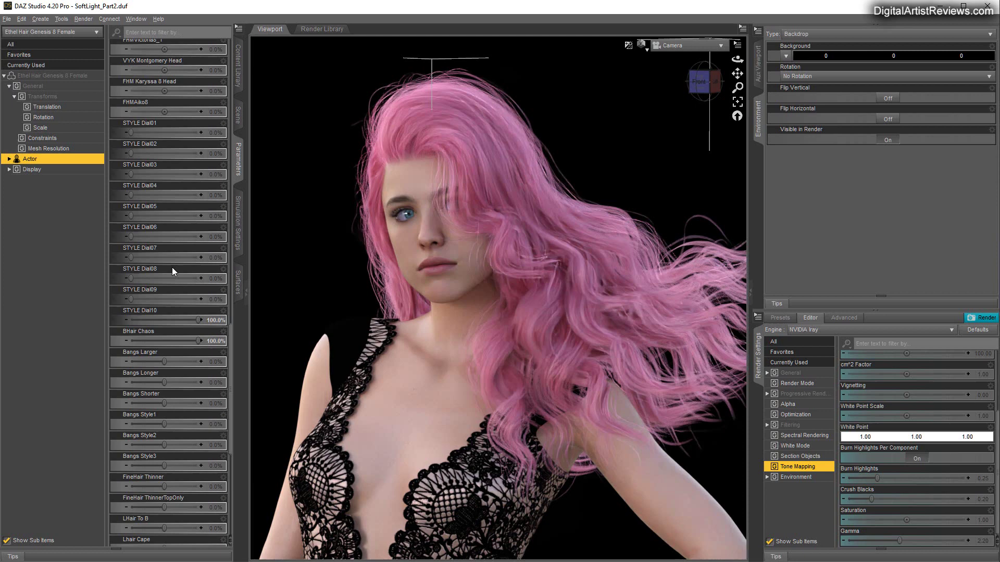
scroll(172, 267, "up", 5)
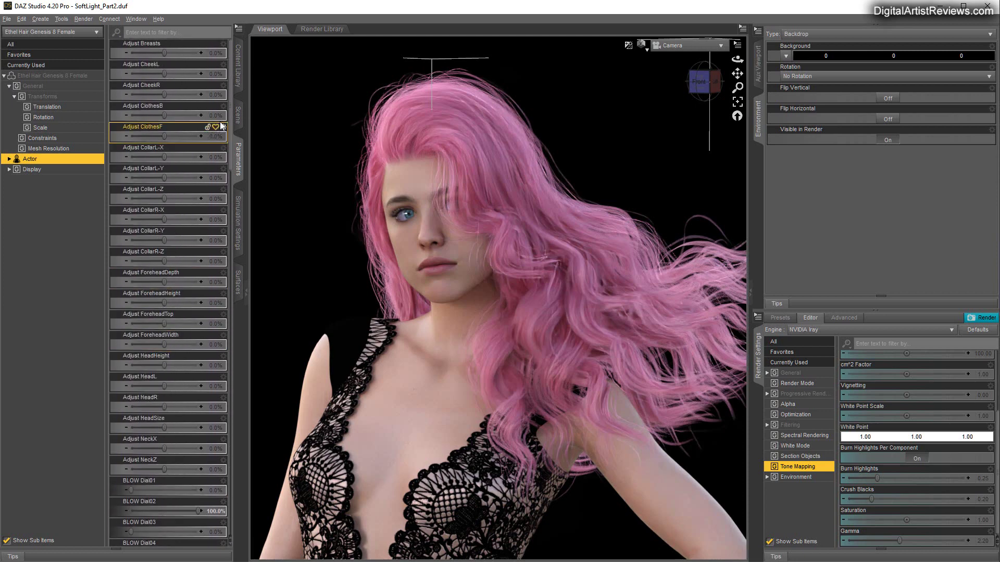
left_click(239, 115)
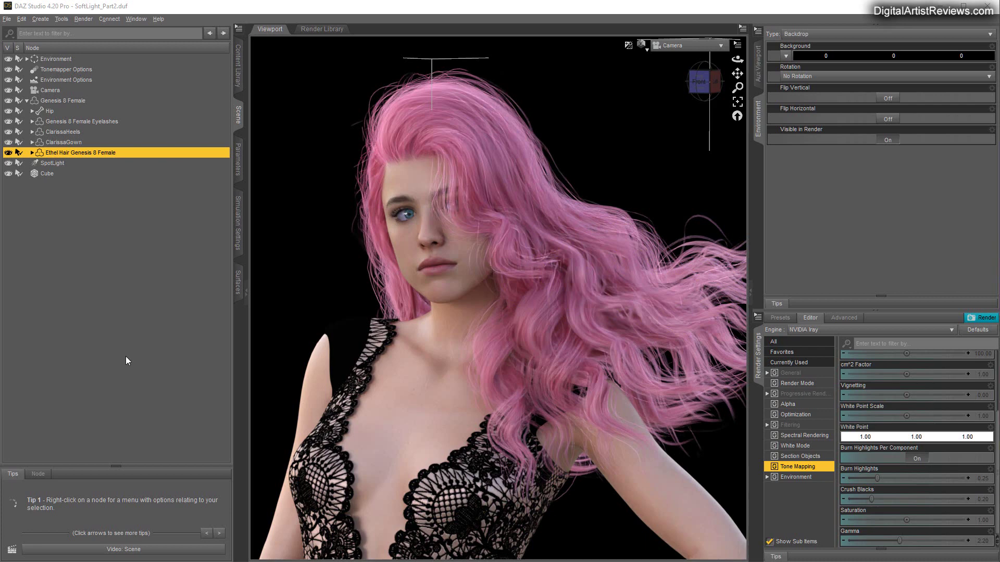
Turn on Rendering Quality Enable in the progressive rendering settings
left_click(792, 374)
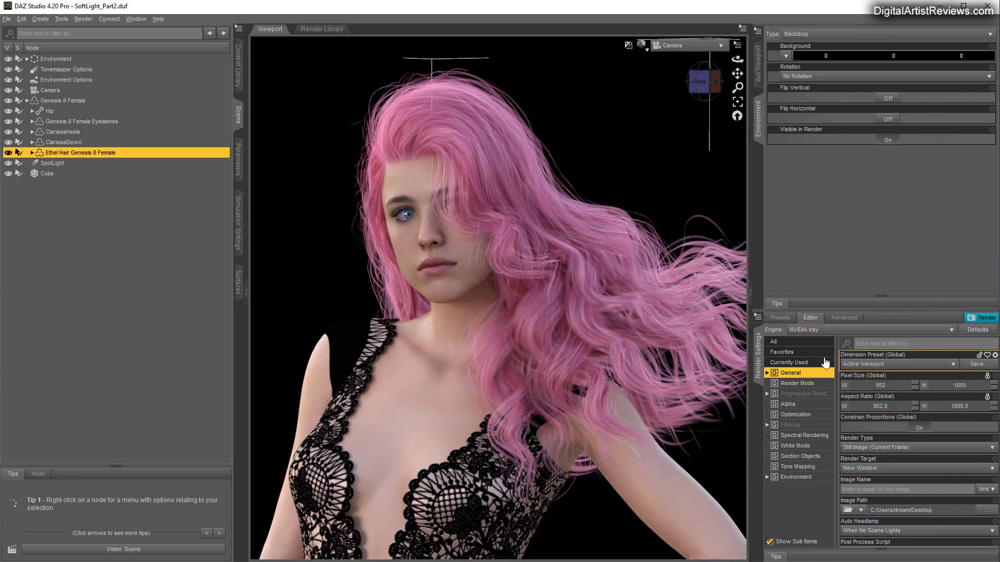
left_click(835, 319)
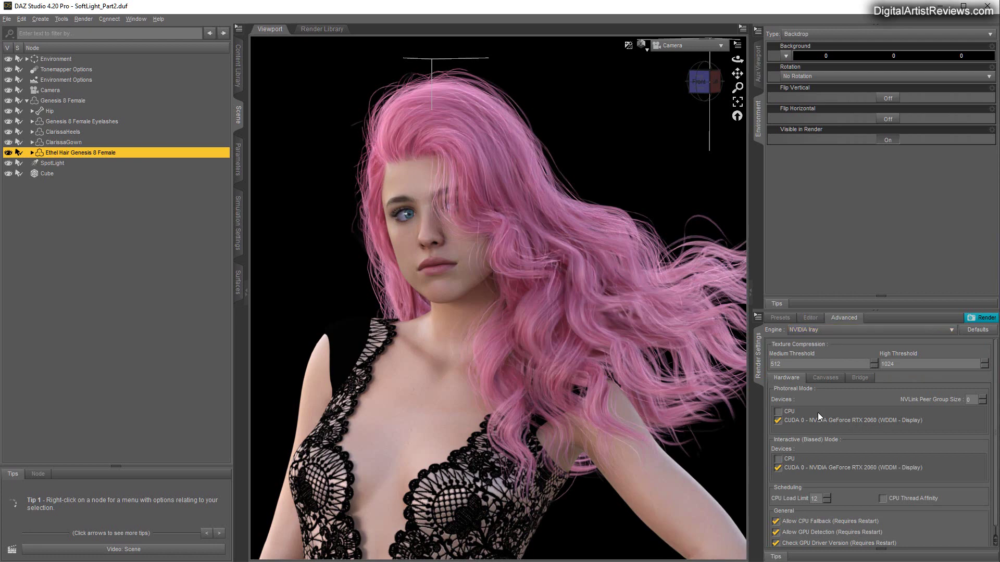
left_click(811, 317)
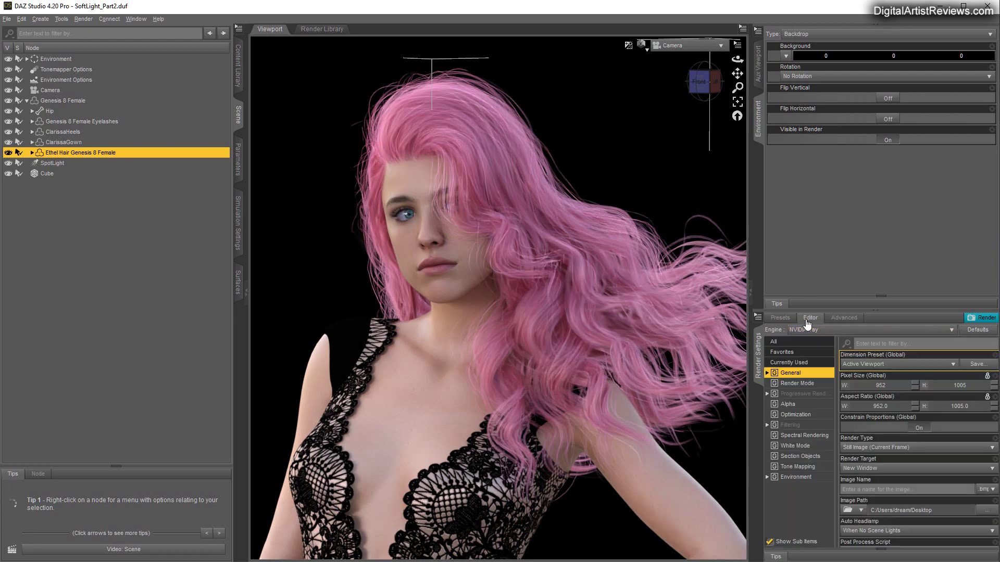
left_click(802, 394)
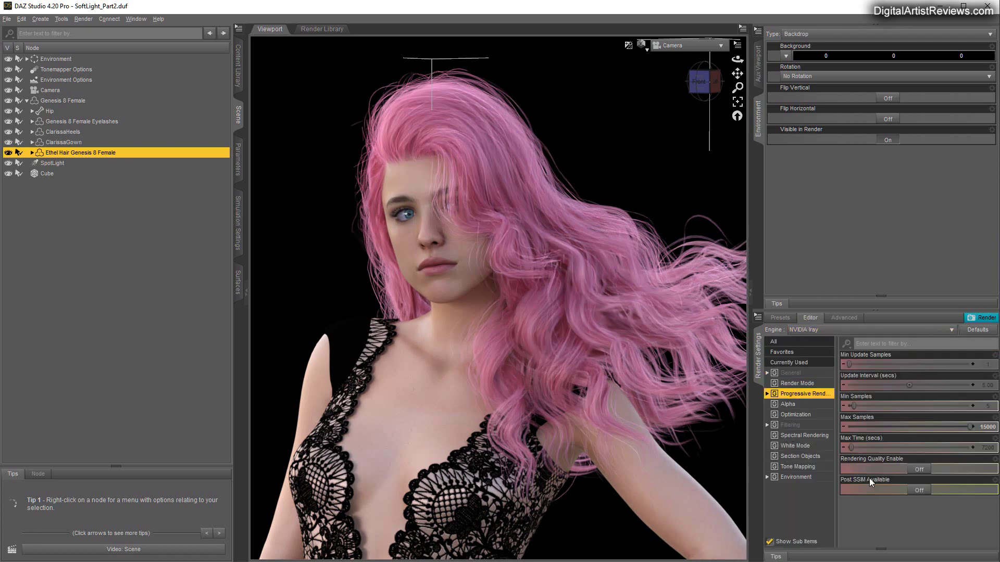
left_click(919, 470)
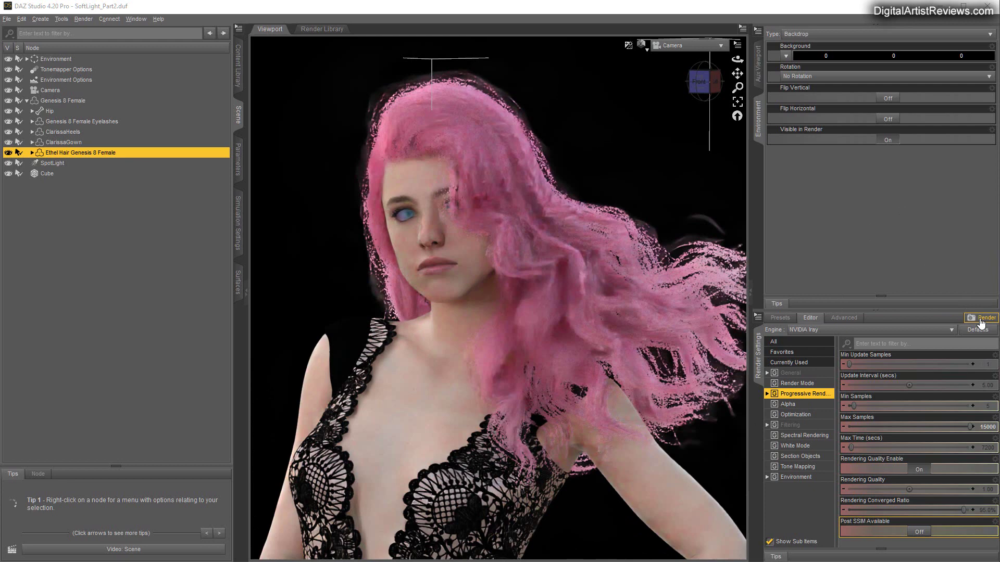
Render the pink-haired figure in a new window and stop the render after about 2 minutes
left_click(982, 318)
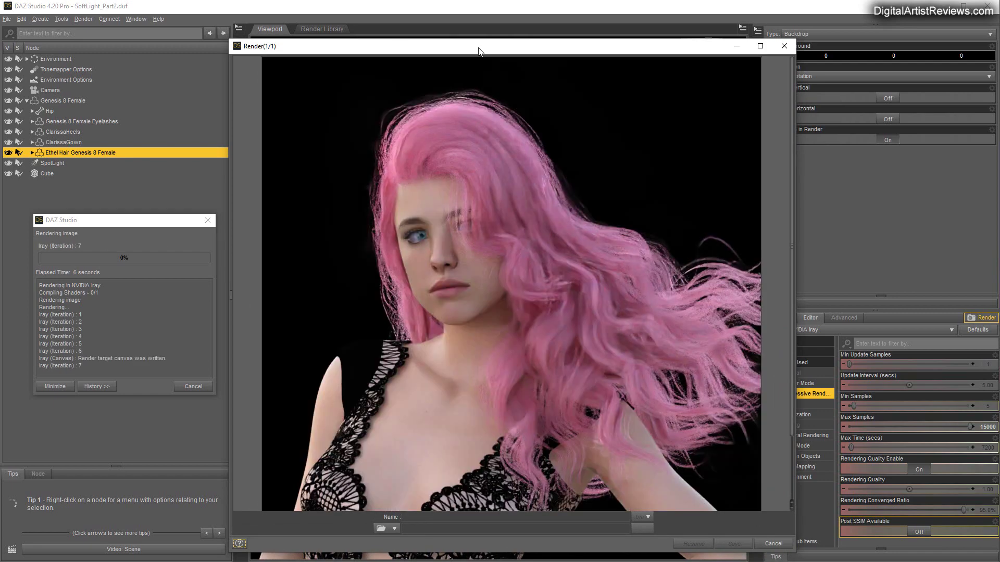
left_click_drag(483, 52, 488, 41)
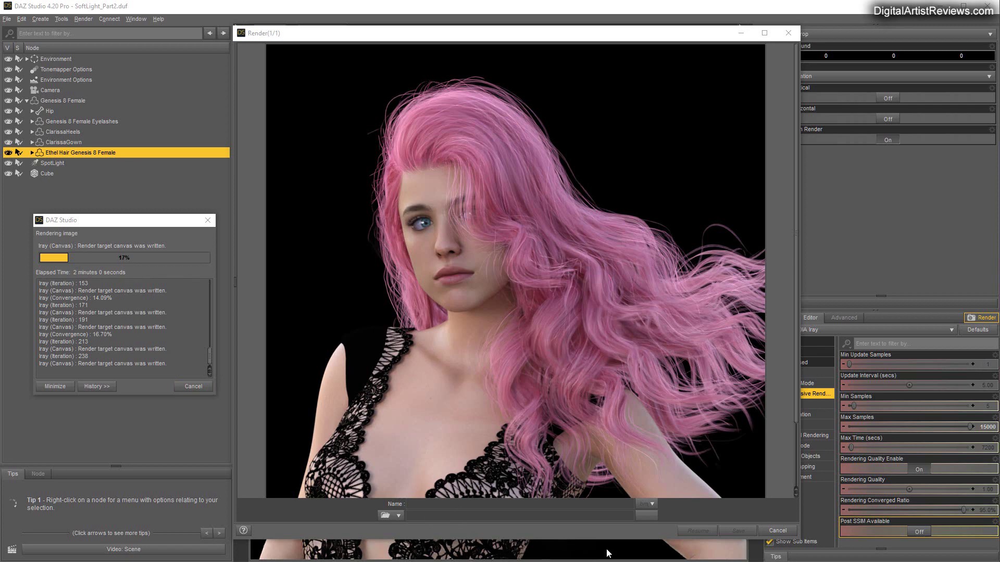
left_click(786, 532)
left_click(493, 301)
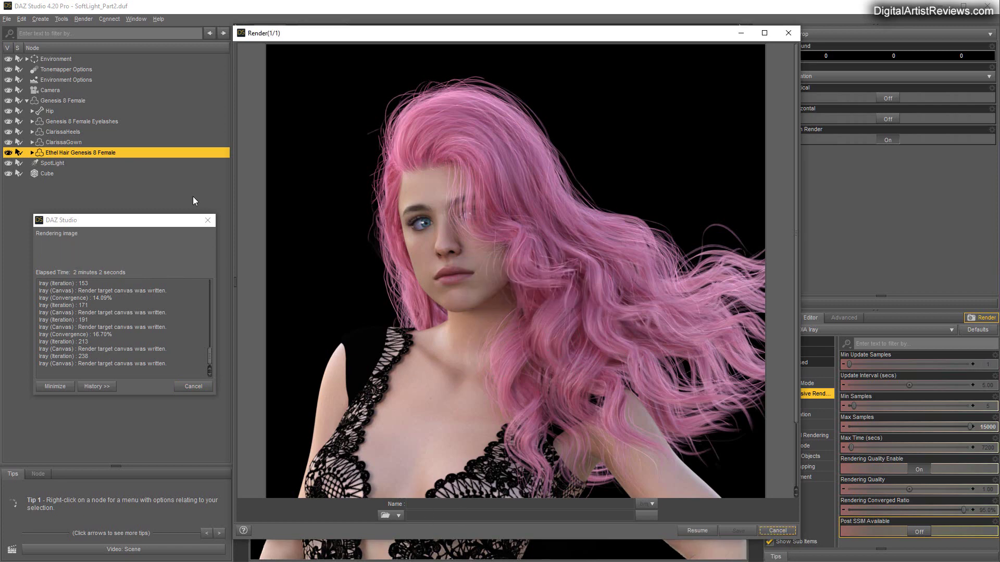
Save the last render as Hair1 in BMP format in the Hair folder on the Desktop
left_click(7, 19)
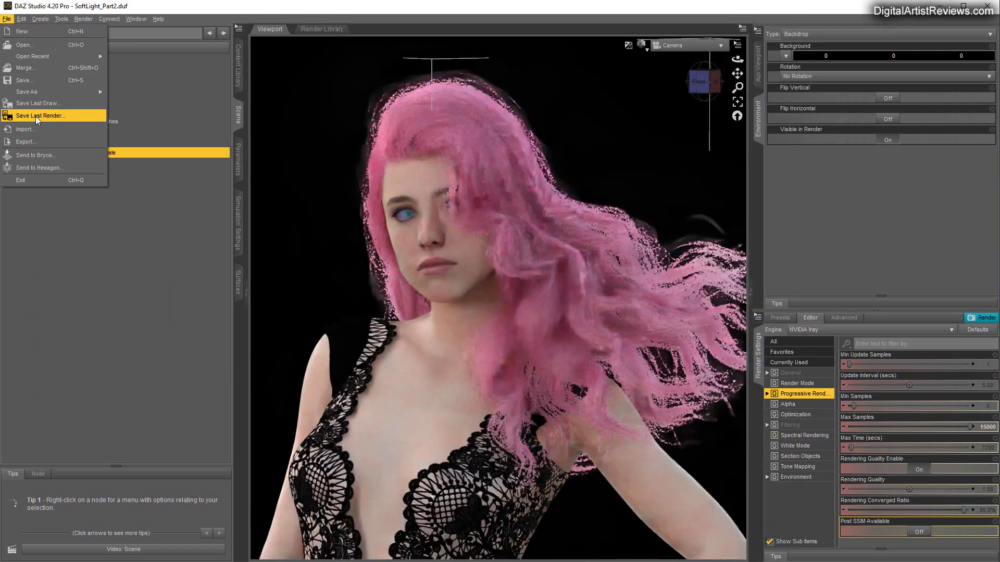
left_click(36, 117)
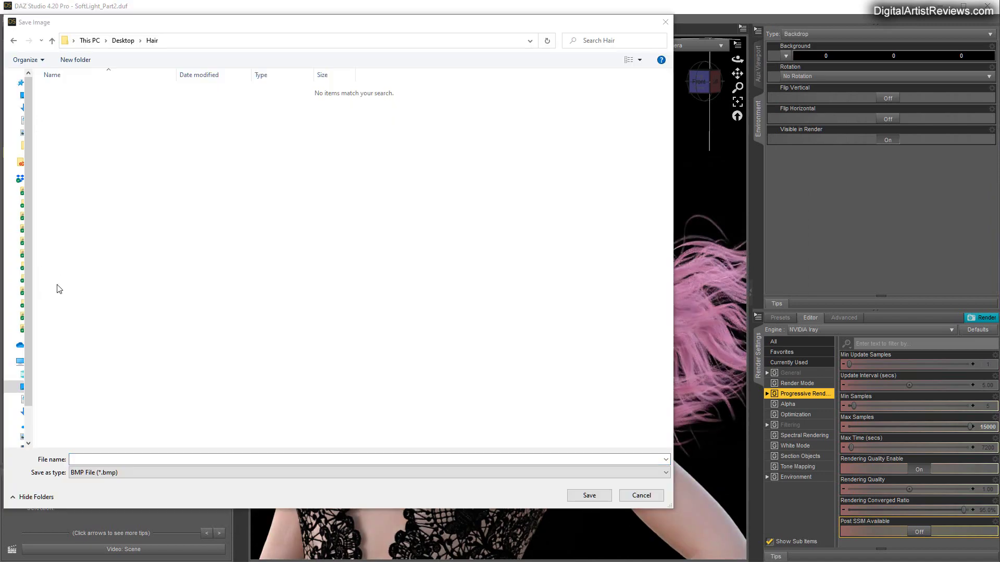
left_click(140, 458)
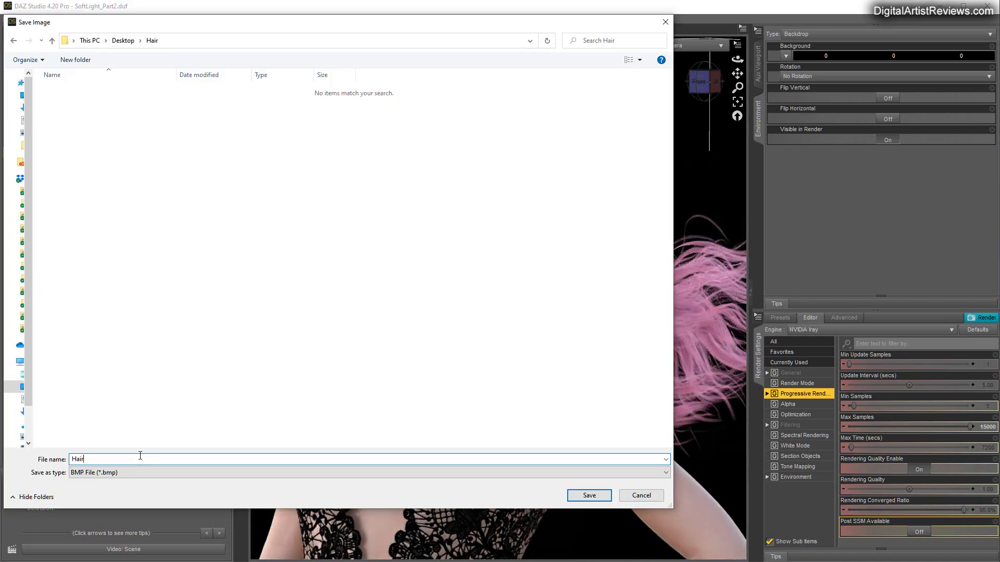
type("Hair1")
key("Return")
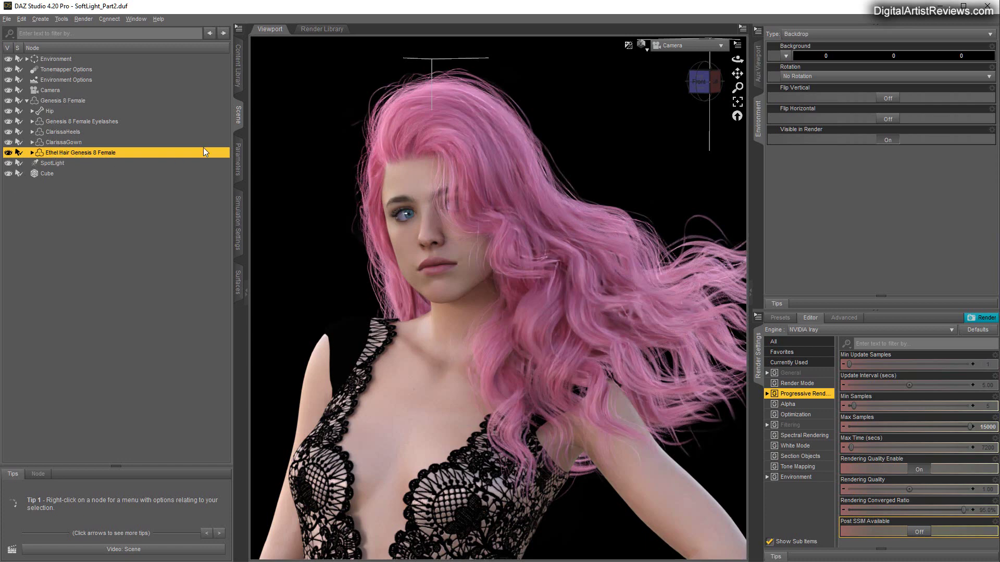
Apply the teal Ethel Hair Base Color 26 material preset to the hair
left_click(234, 76)
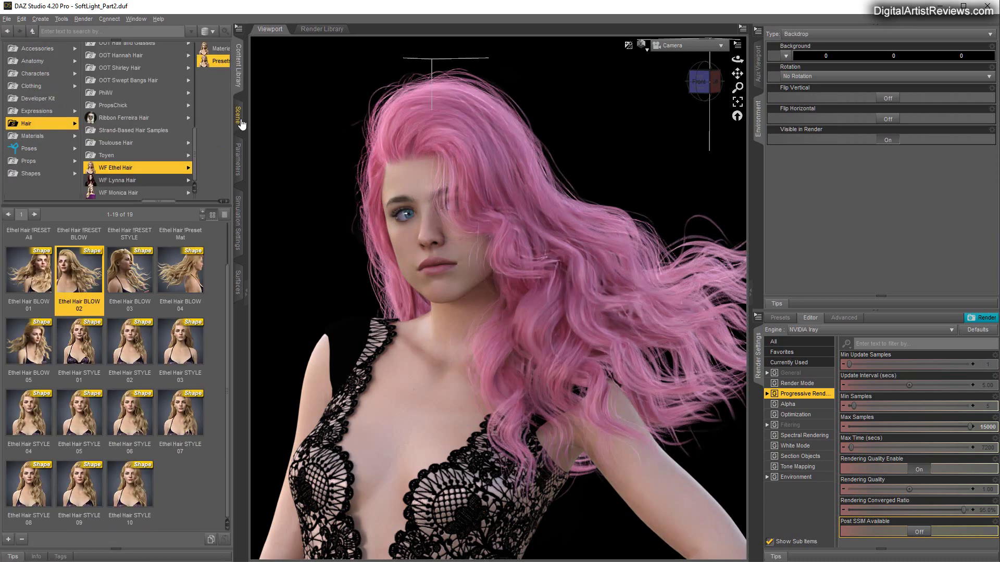
left_click(220, 52)
left_click(204, 52)
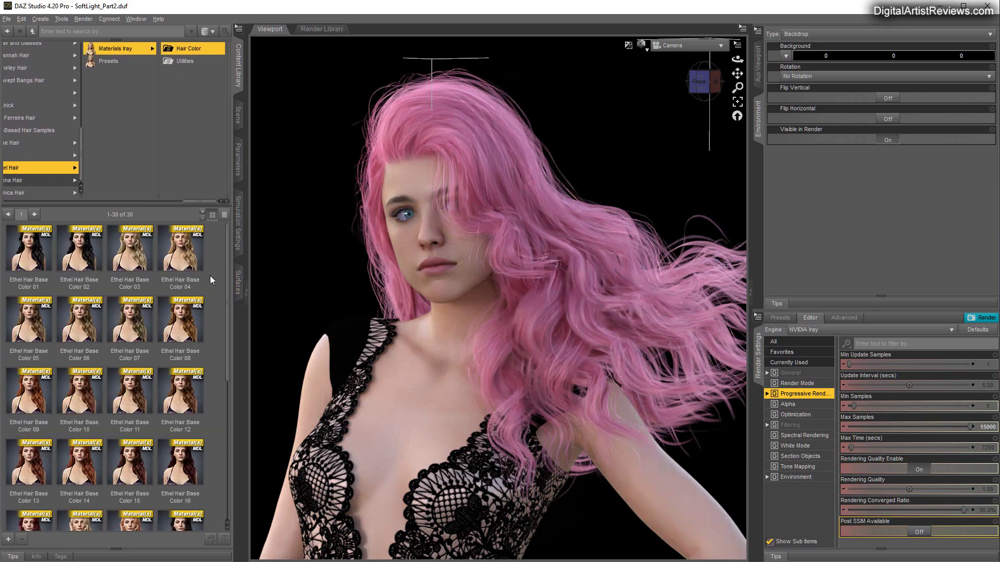
scroll(228, 303, "down", 3)
scroll(240, 372, "down", 3)
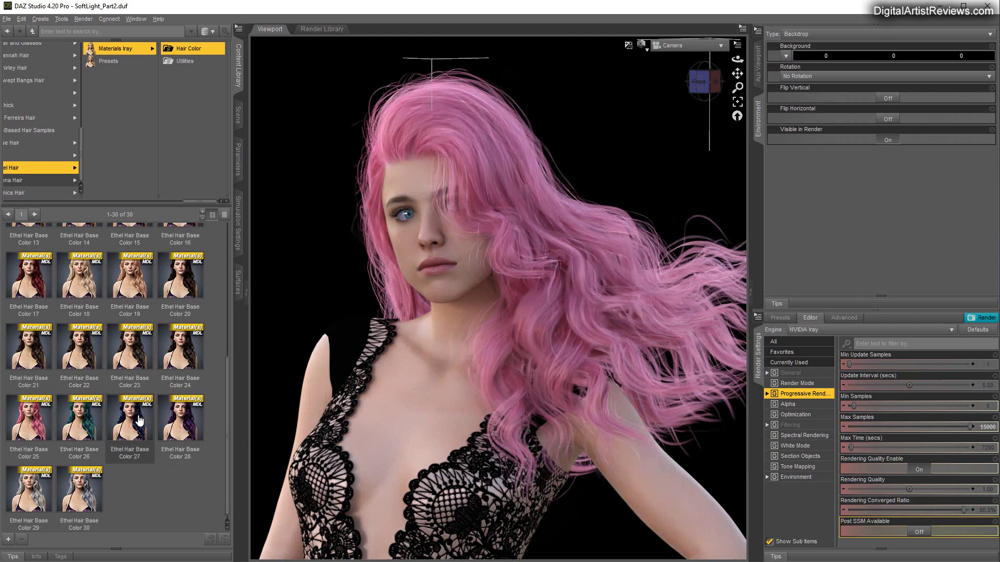
left_click(84, 420)
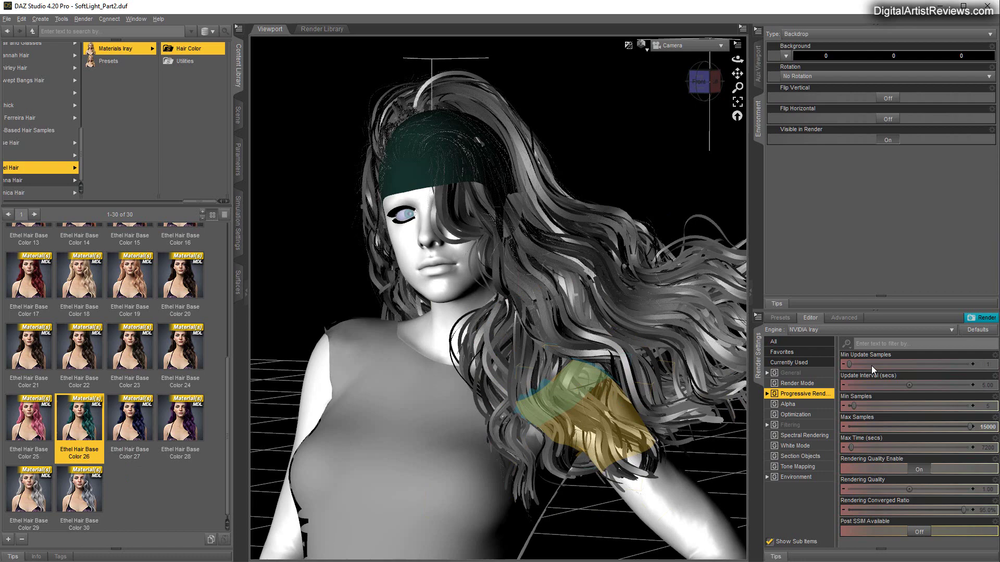
Render the teal-haired figure in an enlarged render window and stop the render after about 2 minutes
left_click(976, 319)
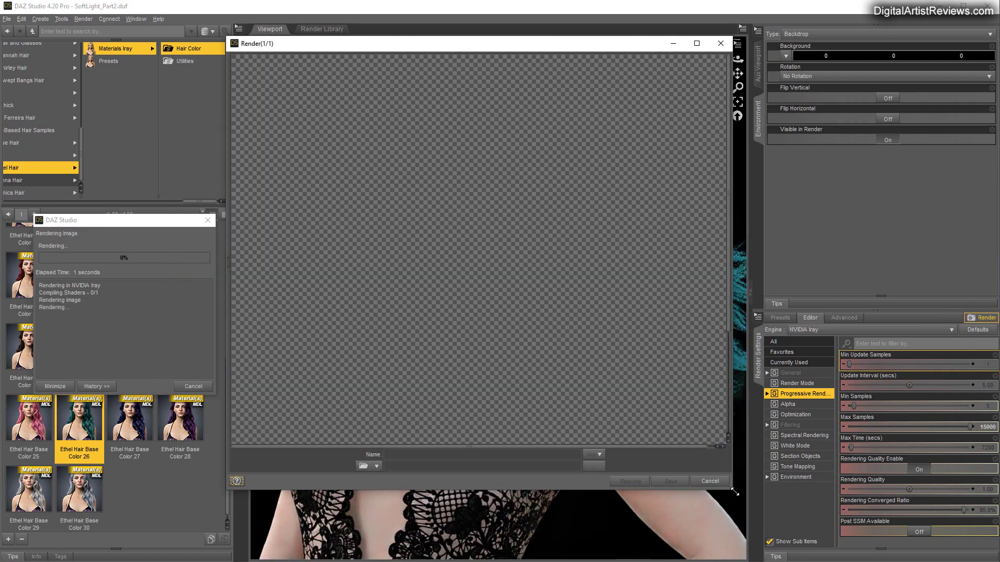
left_click_drag(735, 491, 790, 555)
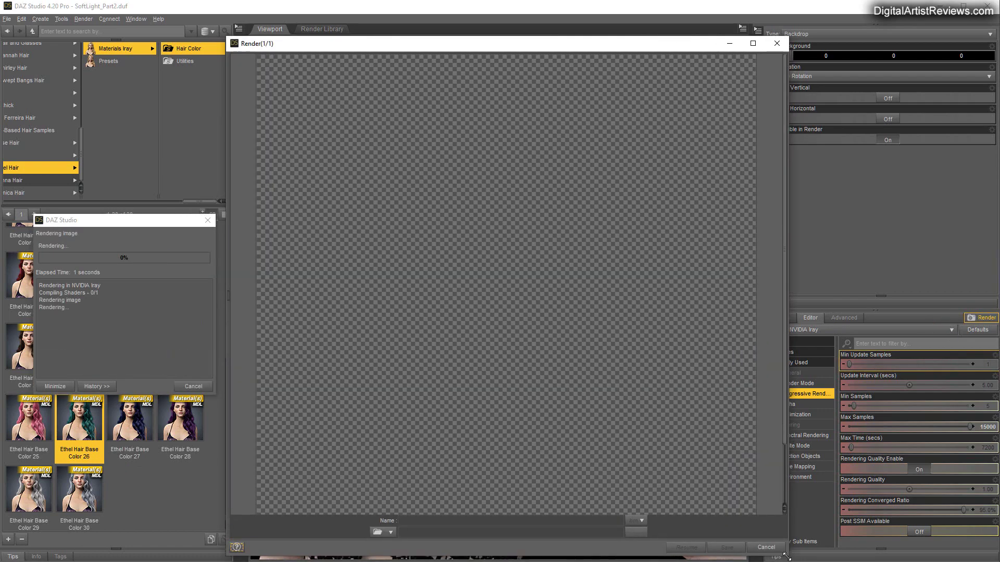
left_click_drag(432, 41, 413, 15)
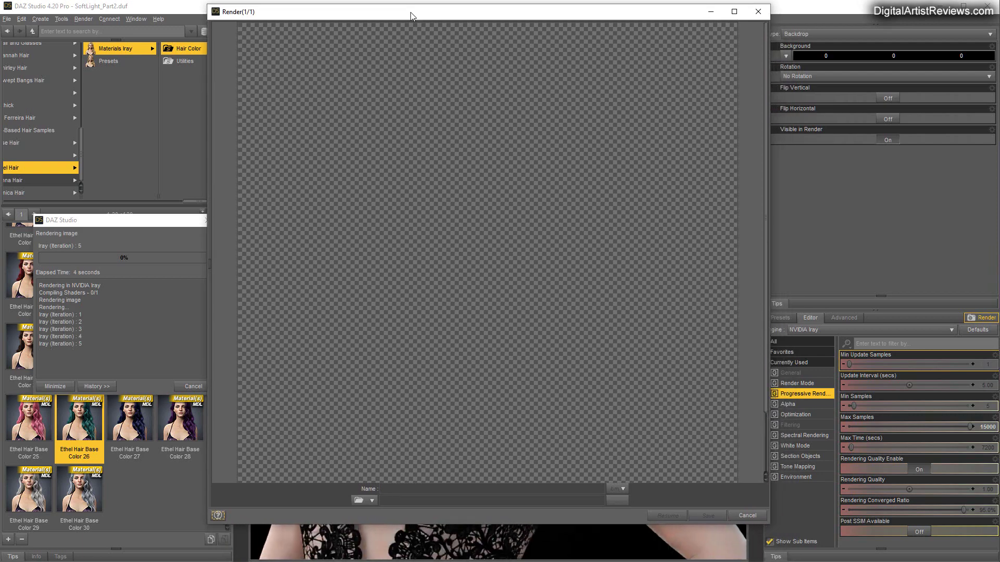
left_click_drag(775, 539, 781, 553)
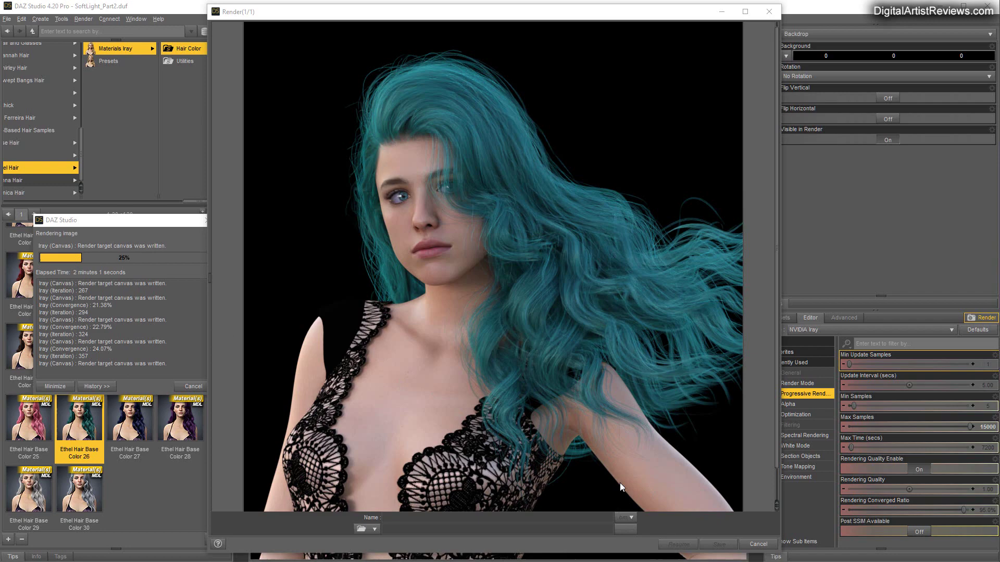
left_click(759, 544)
left_click(472, 296)
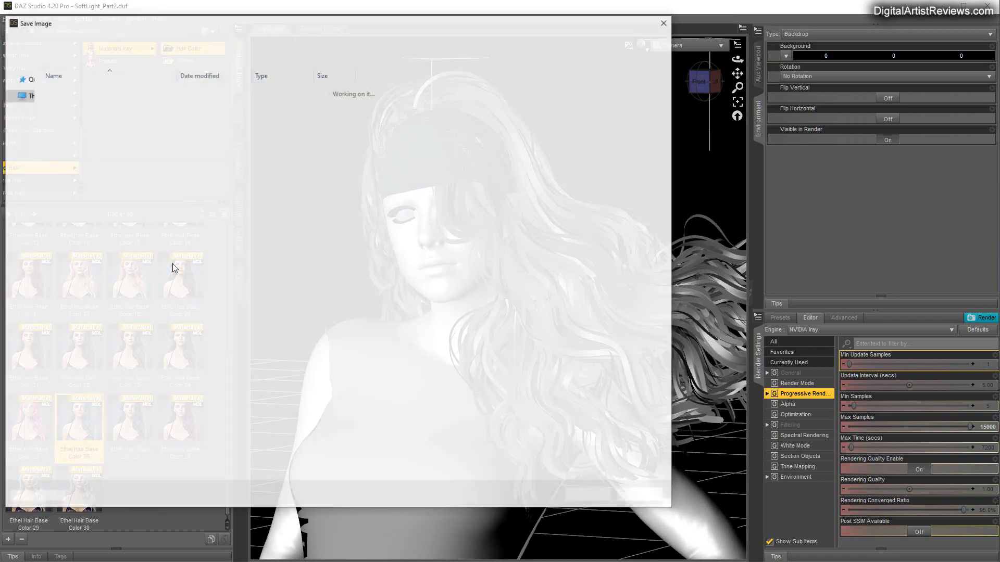
Save the last render as Hair2 in the Hair folder, and change the viewport's draw style
type("Hair2")
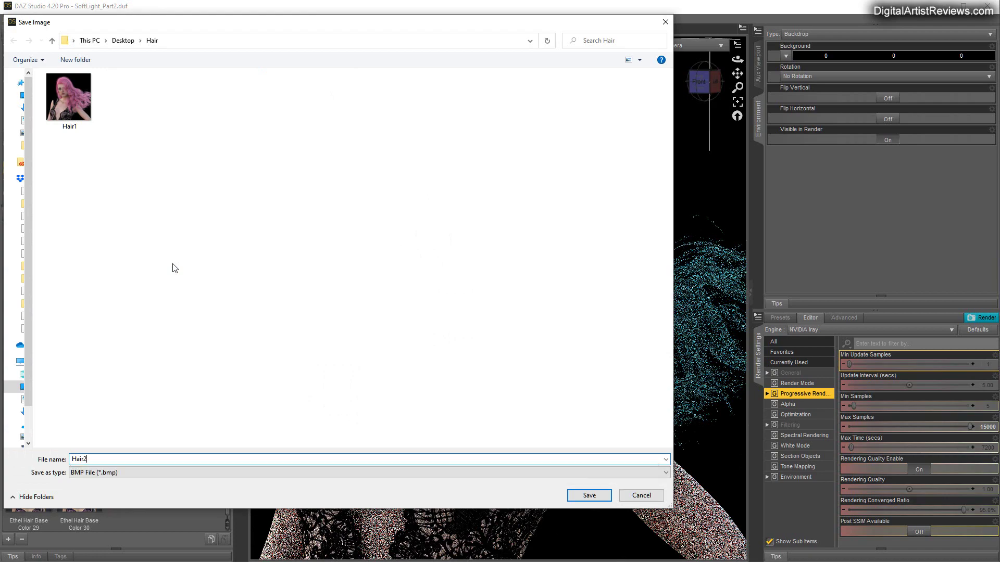
key("Return")
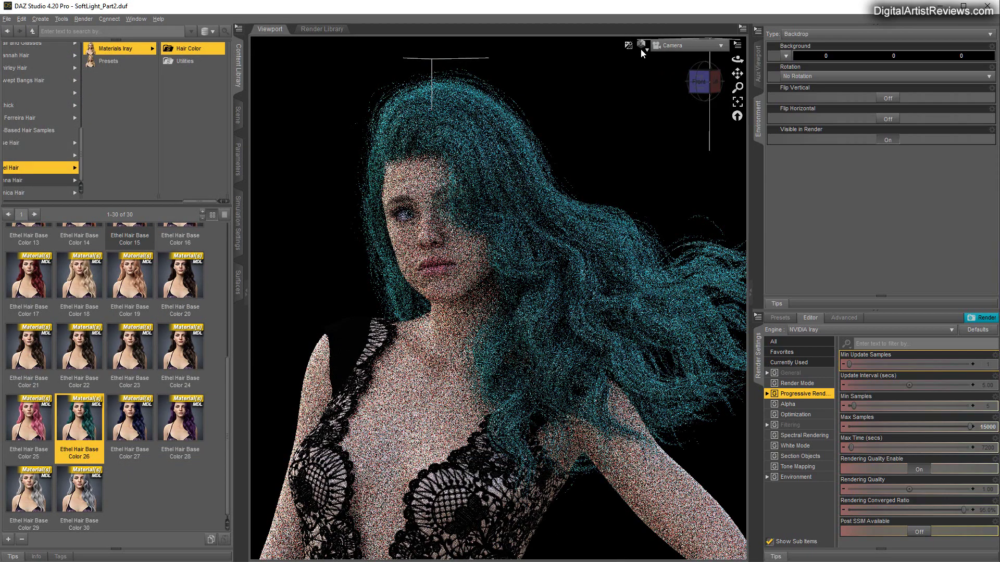
left_click(643, 47)
left_click(620, 106)
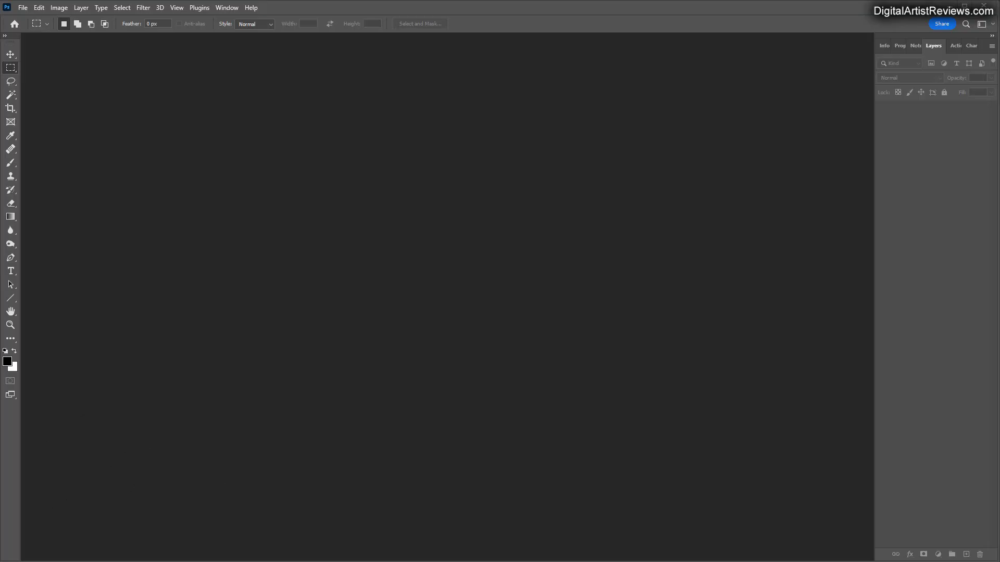
Open Hair1.bmp and Hair2.bmp in Photoshop, and paste the whole Hair2 image over Hair1 as a new layer
left_click_drag(71, 196, 564, 173)
left_click_drag(563, 336, 239, 241)
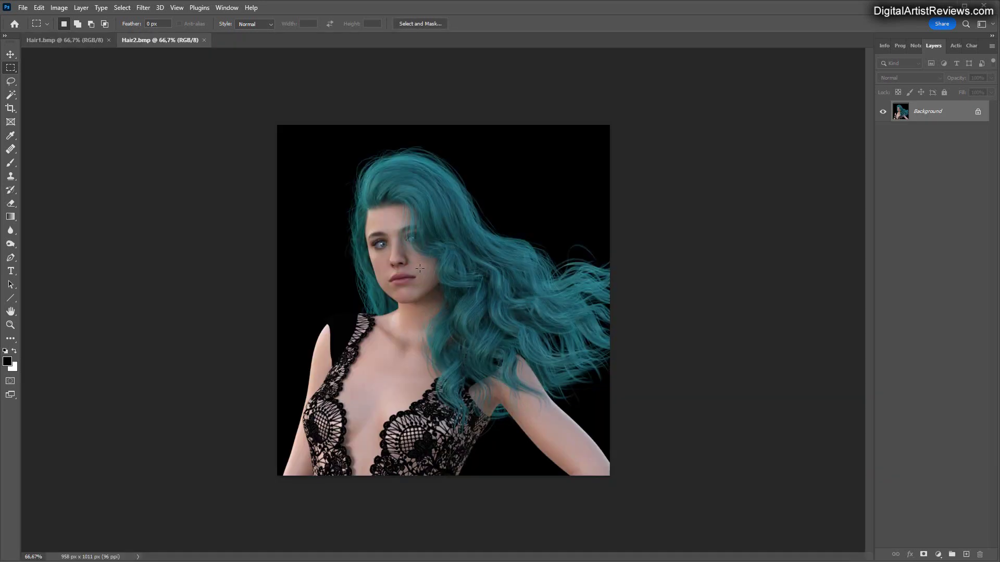
key("ctrl+a")
left_click(75, 42)
key("ctrl+v")
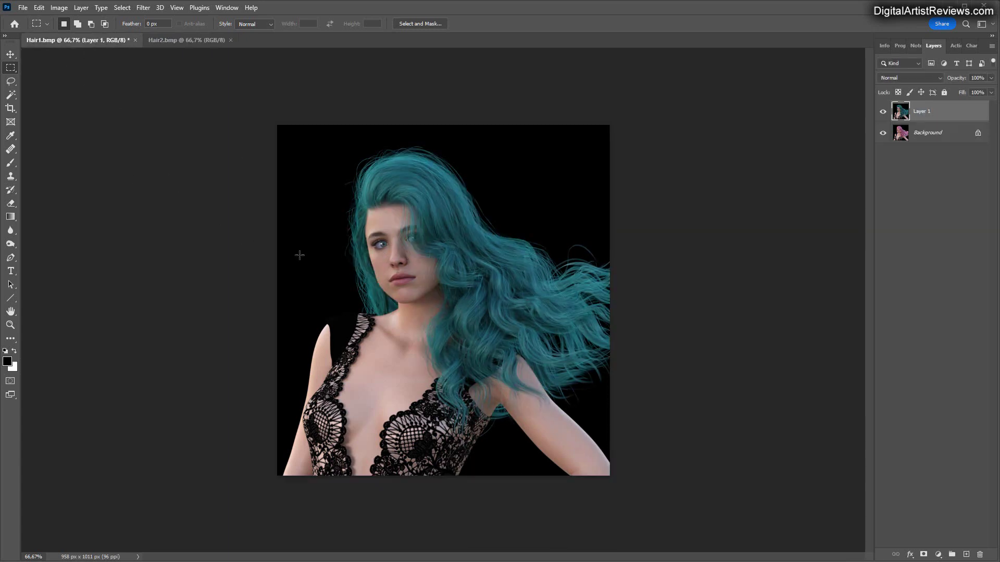
Close the Hair2.bmp document and add a layer mask to the teal-haired layer in Hair1.bmp
left_click(202, 40)
left_click(231, 40)
left_click(924, 555)
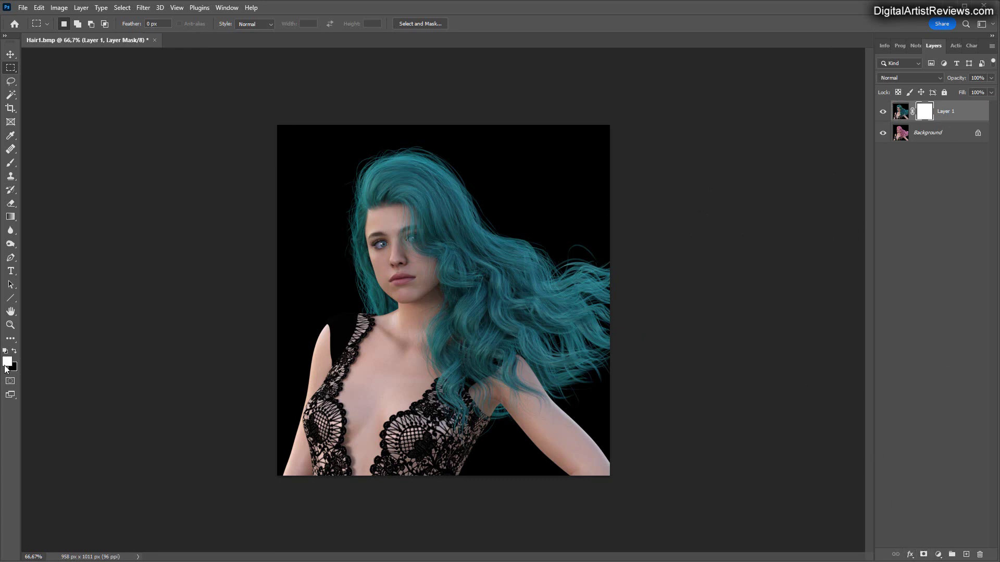
Fill the layer mask with a diagonal white-to-black linear gradient that blends teal roots into pink lengths, redrawing it with different lengths
left_click(11, 218)
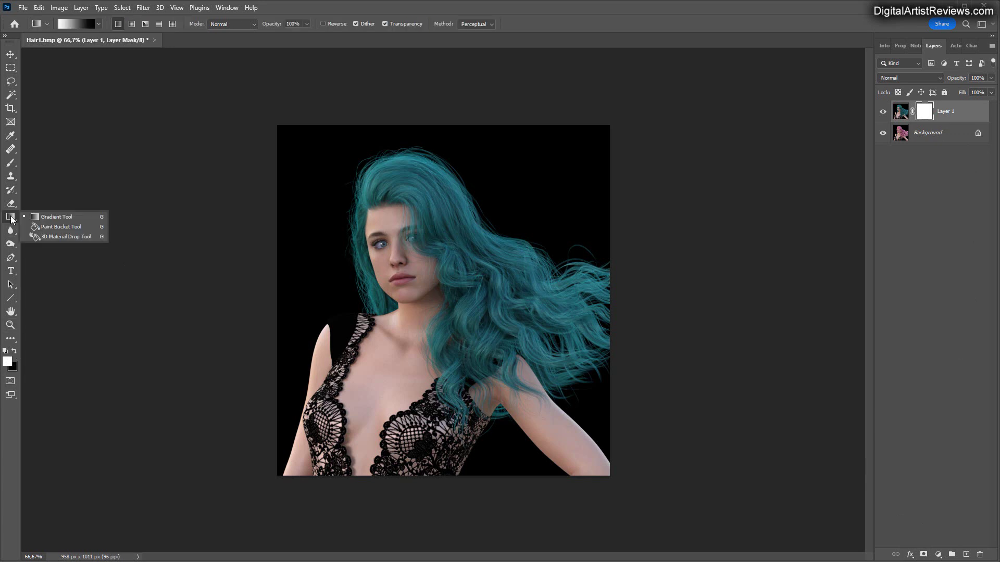
left_click(49, 218)
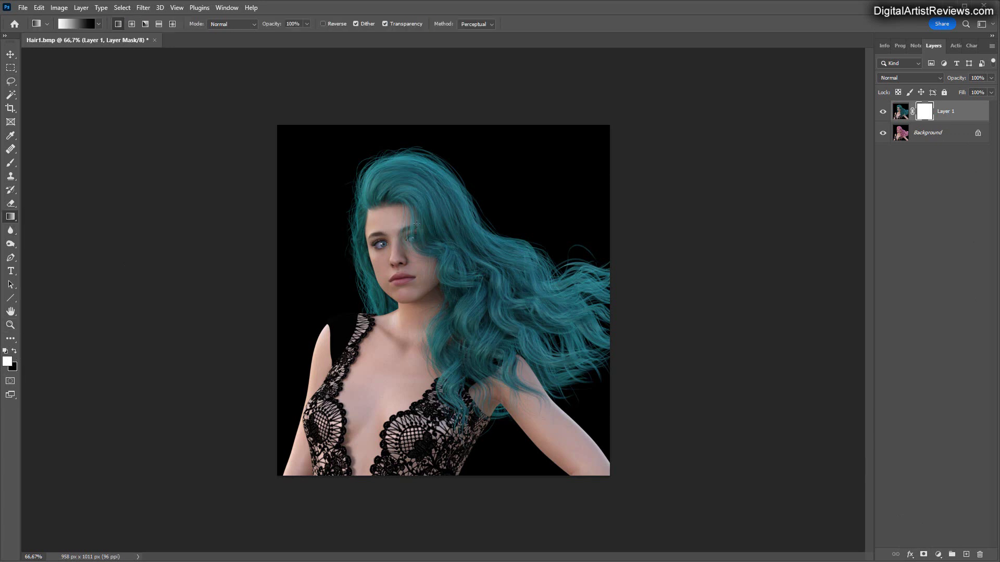
left_click_drag(467, 262, 488, 293)
left_click_drag(435, 219, 492, 292)
left_click_drag(442, 242, 482, 287)
left_click_drag(438, 232, 514, 318)
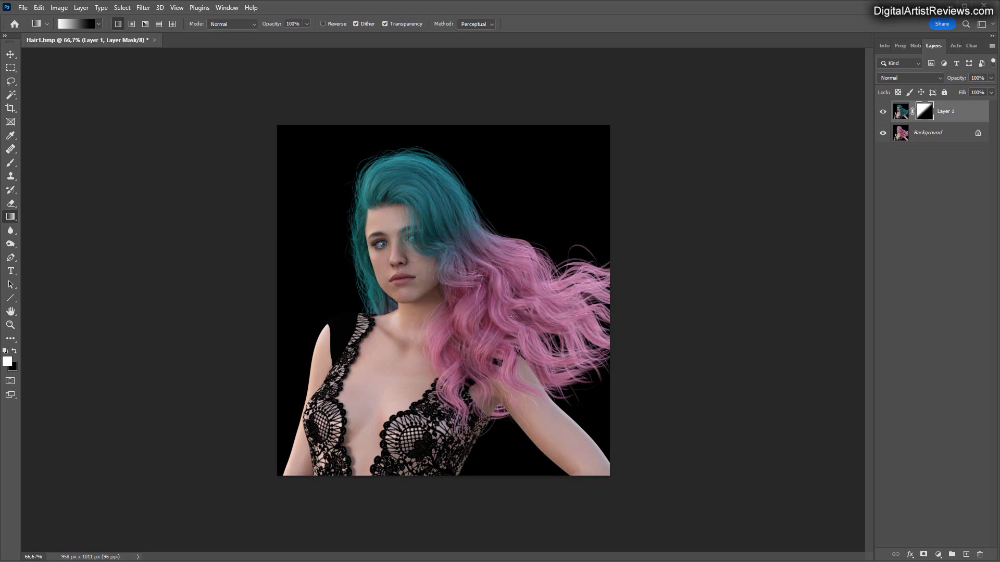
Try out other directions for the mask's linear gradient across the flowing hair to vary where teal and pink meet
left_click_drag(437, 222, 491, 300)
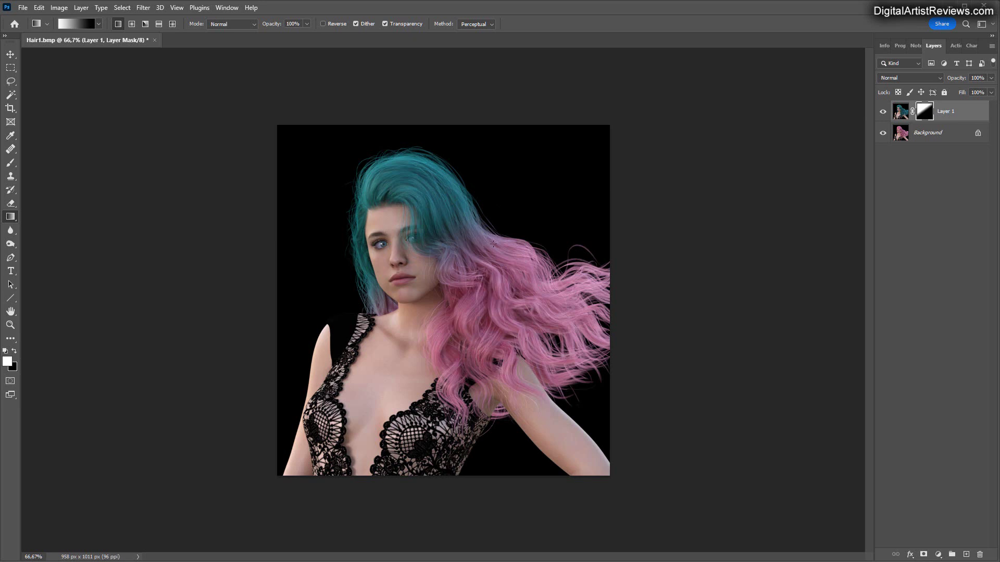
left_click_drag(493, 243, 462, 311)
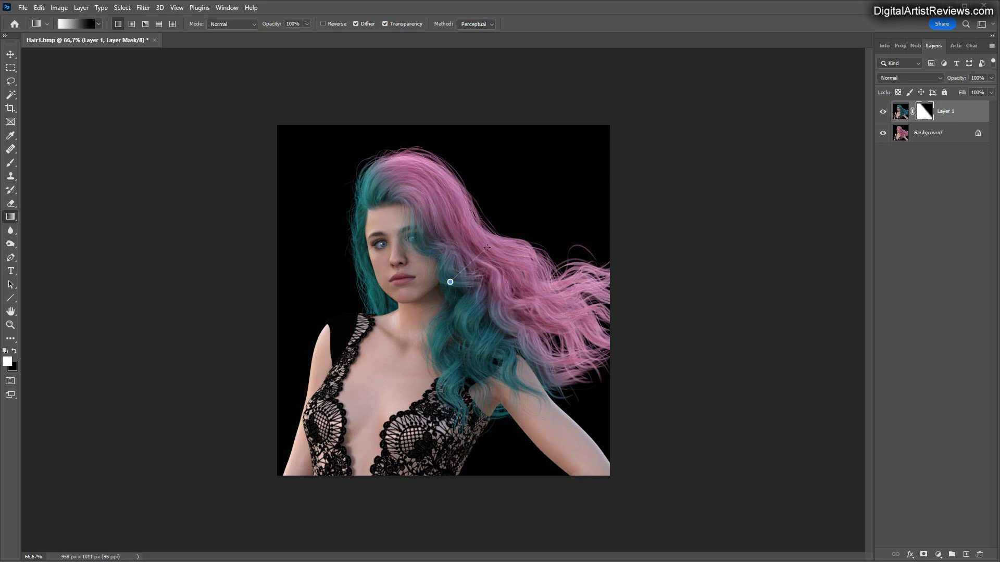
left_click_drag(499, 249, 439, 295)
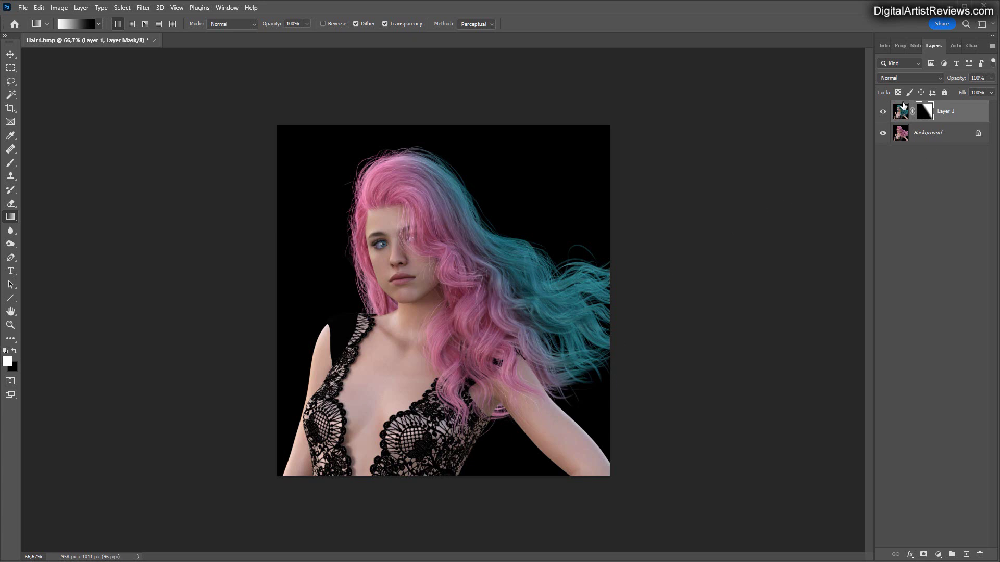
Remove the layer mask by applying it to Layer 1, and undo the applied mask
left_click_drag(926, 118, 979, 554)
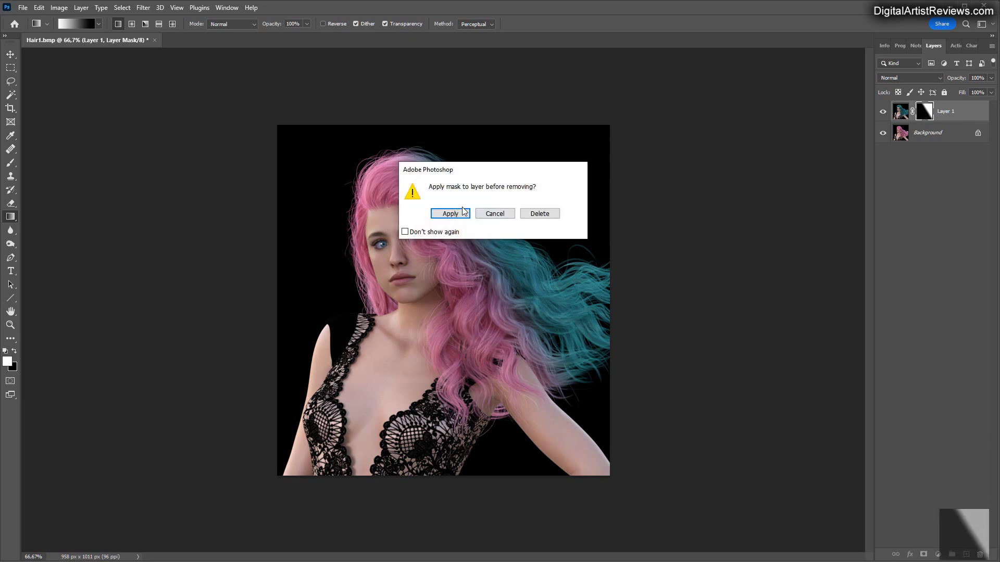
left_click(450, 214)
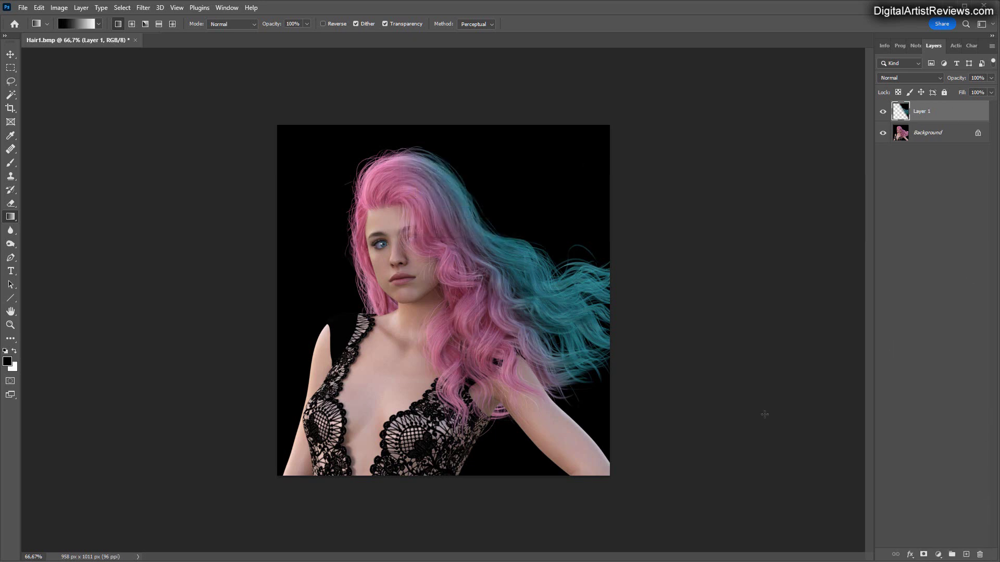
left_click(39, 8)
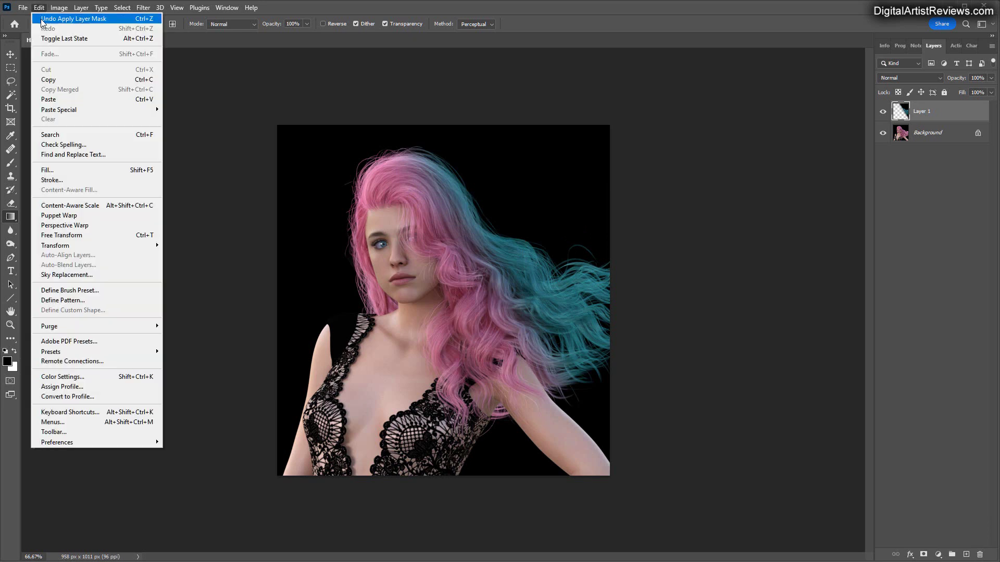
left_click(52, 16)
Delete the gradient mask from Layer 1 without applying it, and add a new blank layer mask
left_click_drag(923, 115, 979, 555)
left_click(546, 217)
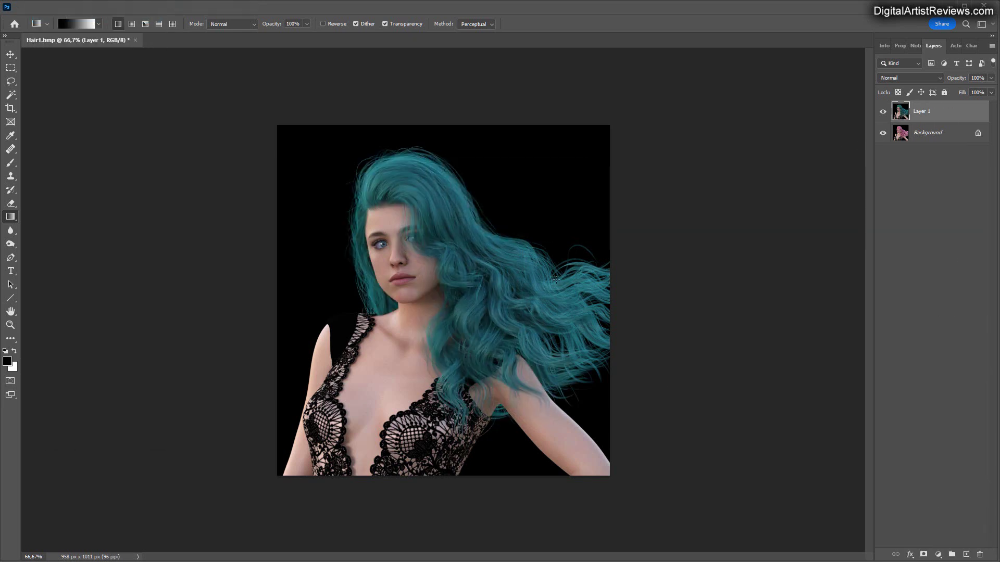
left_click(924, 555)
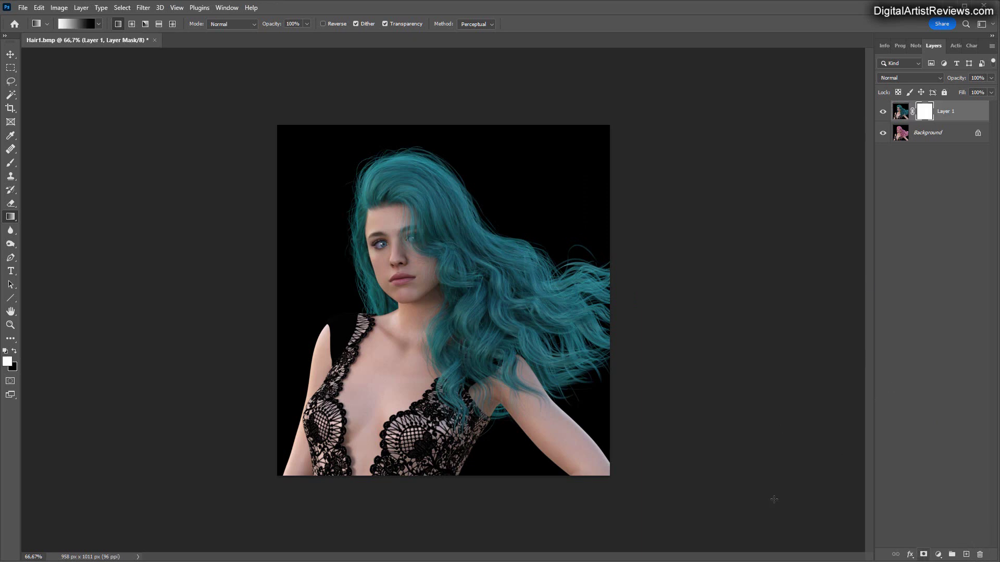
Paint black on the mask with the Brush tool at 30% opacity, revealing pink streaks in the crown, front sweep and flowing curls
left_click(15, 352)
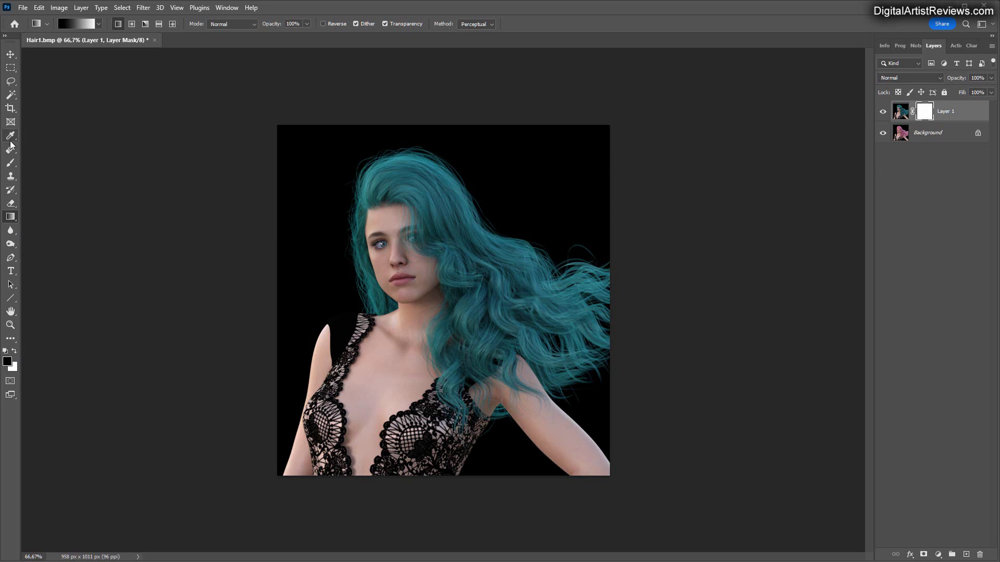
left_click(17, 163)
left_click(42, 162)
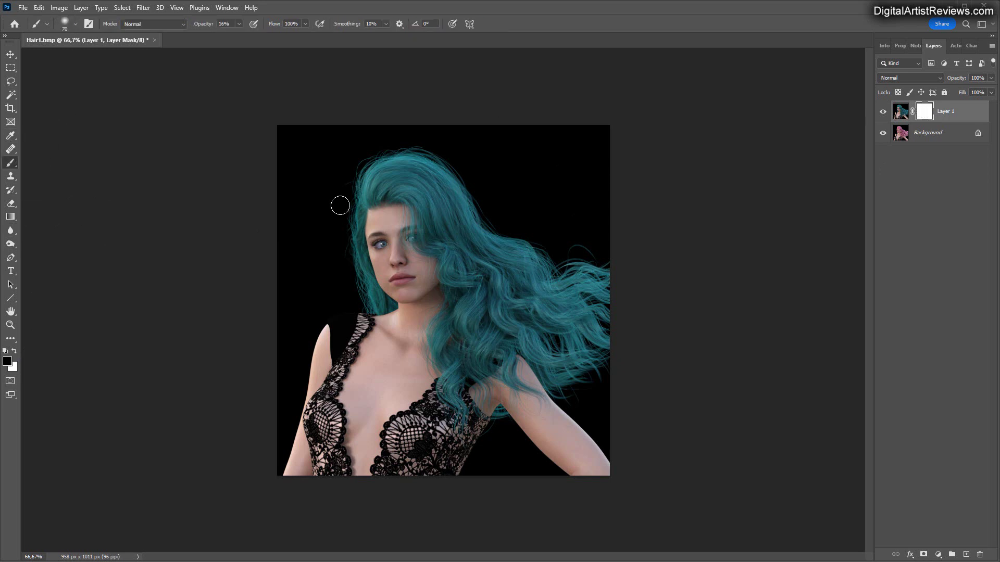
left_click(239, 23)
left_click(406, 194)
mouse_move(452, 202)
left_mouse_down()
mouse_move(425, 211)
mouse_move(414, 192)
mouse_move(433, 233)
mouse_move(412, 198)
mouse_move(470, 251)
mouse_move(424, 206)
mouse_move(463, 279)
mouse_move(436, 220)
mouse_move(496, 295)
mouse_move(394, 203)
left_mouse_up()
mouse_move(485, 268)
left_mouse_down()
mouse_move(515, 306)
mouse_move(491, 269)
mouse_move(507, 310)
mouse_move(499, 297)
mouse_move(546, 325)
mouse_move(506, 246)
mouse_move(551, 277)
mouse_move(530, 258)
mouse_move(535, 299)
mouse_move(537, 287)
mouse_move(576, 295)
mouse_move(608, 285)
mouse_move(497, 244)
left_mouse_up()
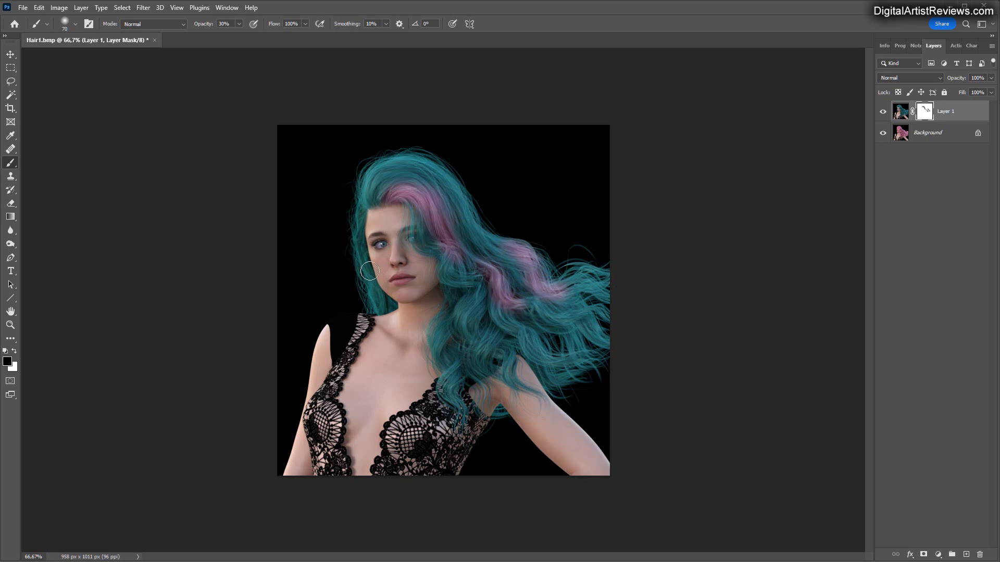
mouse_move(482, 341)
left_mouse_down()
mouse_move(470, 360)
mouse_move(498, 332)
mouse_move(482, 366)
mouse_move(486, 340)
mouse_move(494, 375)
mouse_move(466, 319)
mouse_move(474, 303)
mouse_move(467, 329)
mouse_move(473, 302)
mouse_move(453, 323)
left_mouse_up()
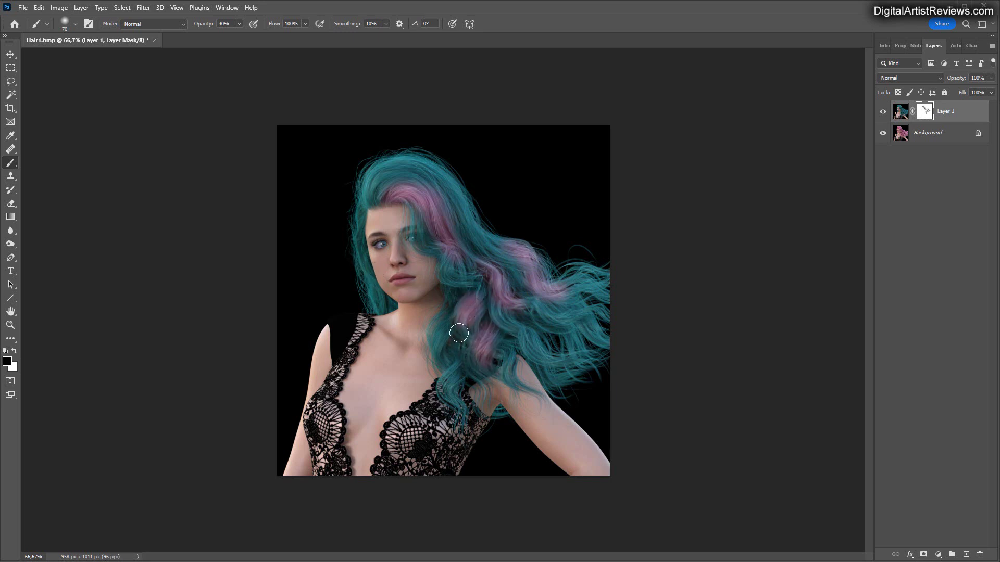
mouse_move(370, 201)
left_mouse_down()
mouse_move(423, 155)
mouse_move(400, 163)
mouse_move(392, 168)
mouse_move(444, 161)
mouse_move(412, 173)
mouse_move(467, 188)
mouse_move(467, 249)
mouse_move(441, 175)
mouse_move(463, 198)
mouse_move(435, 174)
left_mouse_up()
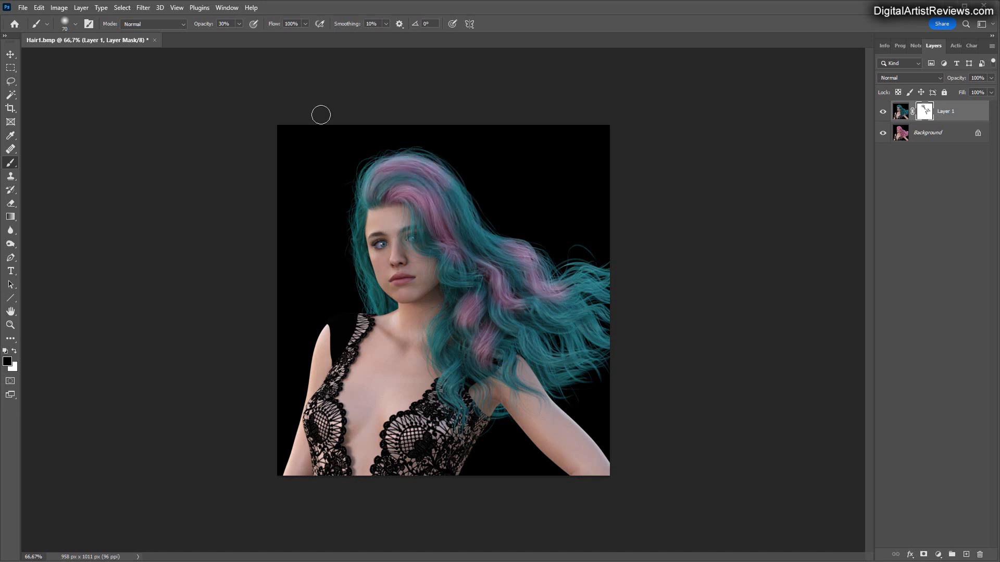
Lower the brush opacity to 22% and paint fainter pink streaks on the mask over the outer and lower flowing curls
left_click(241, 24)
left_click(570, 296)
mouse_move(544, 296)
left_mouse_down()
mouse_move(497, 235)
mouse_move(501, 303)
mouse_move(551, 289)
mouse_move(527, 317)
mouse_move(547, 367)
left_mouse_up()
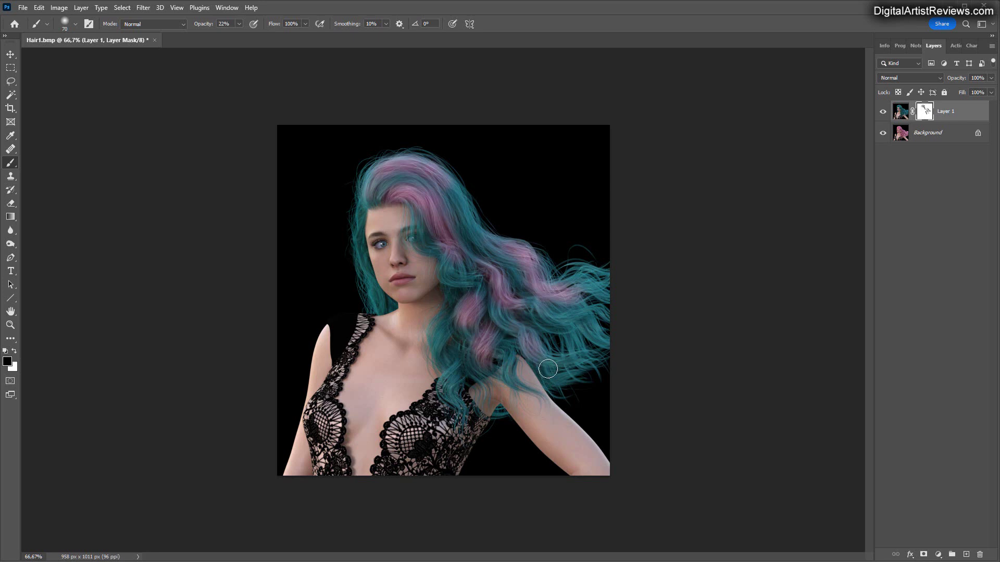
Set the brush to 32 px and 63% opacity, and paint a stronger pink highlight on the upper flowing wave
key("ctrl+1")
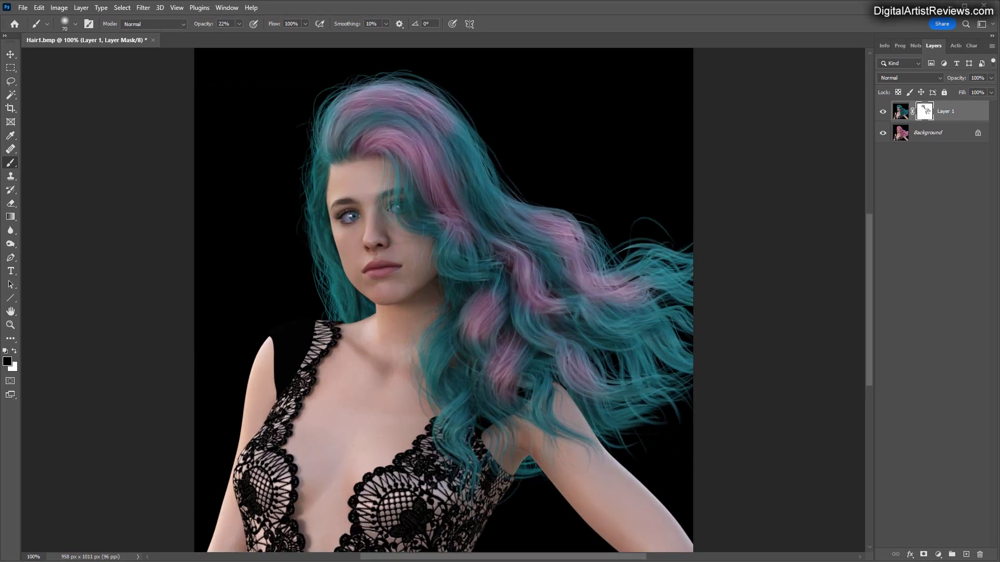
left_click(73, 24)
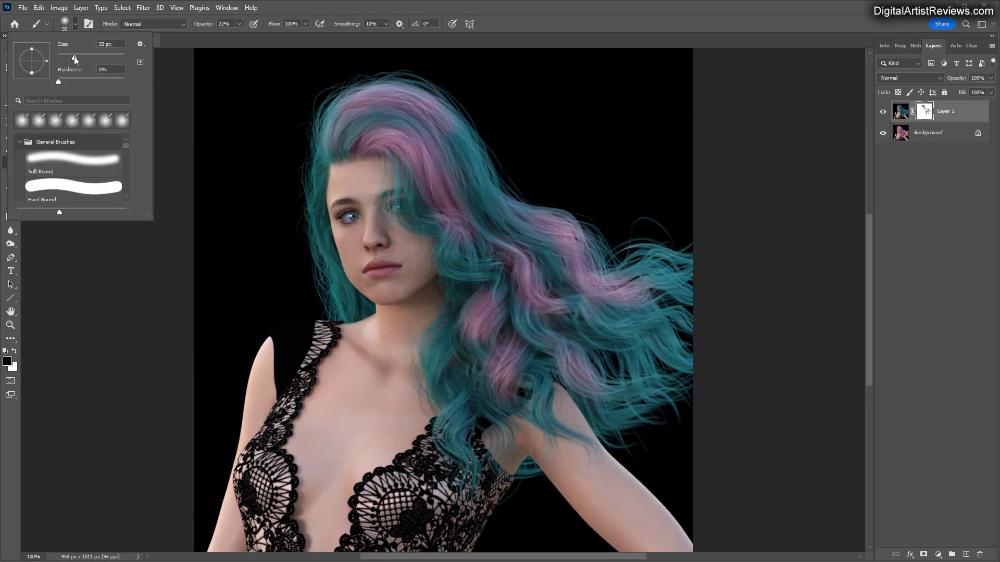
left_click(238, 24)
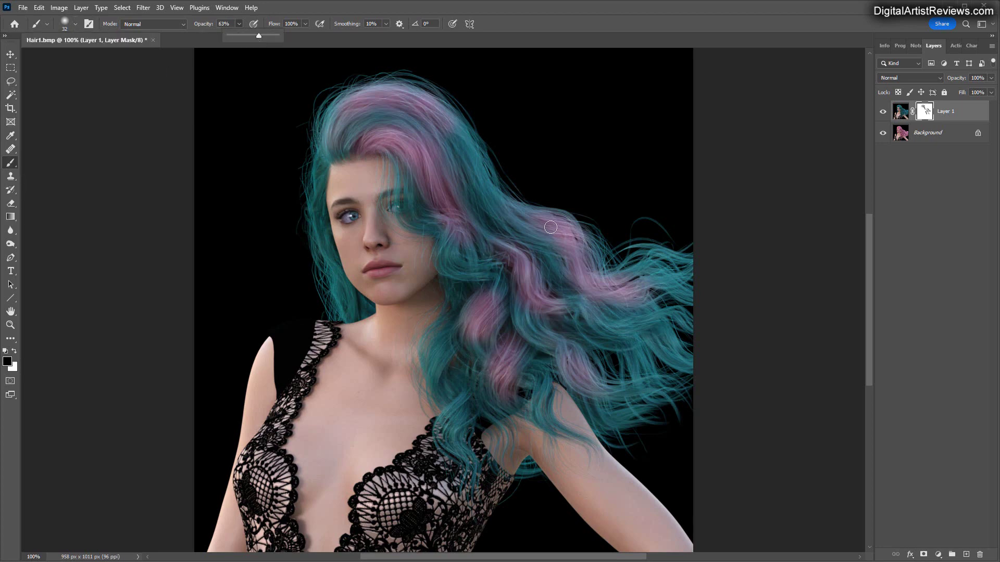
key("6")
key("3")
left_click_drag(549, 231, 573, 257)
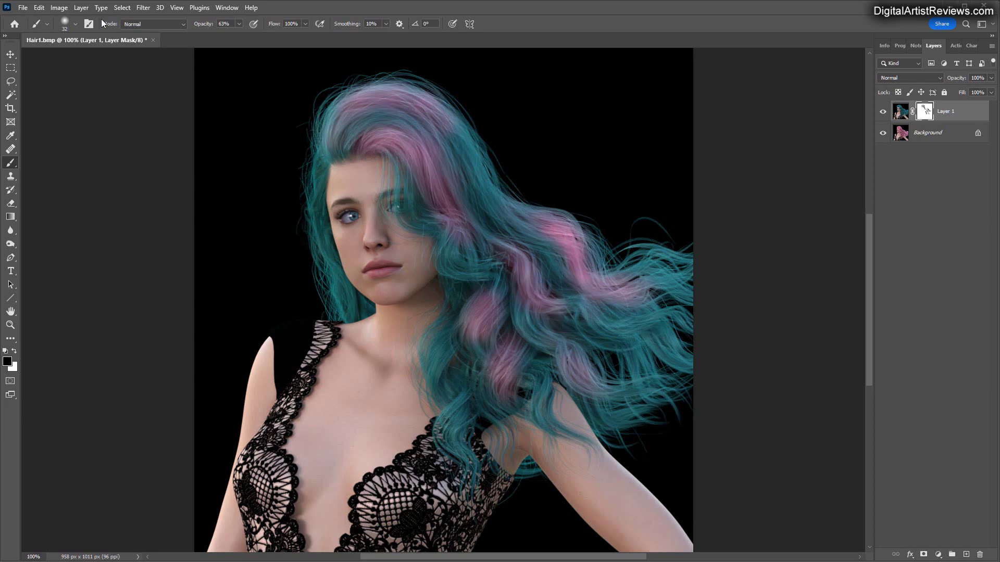
Reduce the brush size to 14 px and paint a thin, brighter pink strand along the hair's front sweep
left_click(74, 24)
left_click_drag(69, 57, 65, 57)
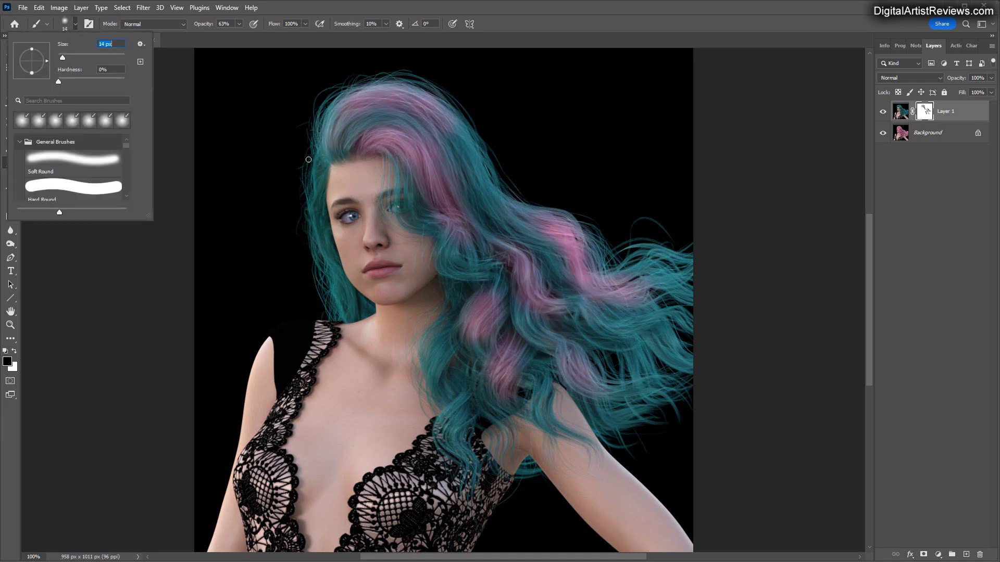
left_click(419, 148)
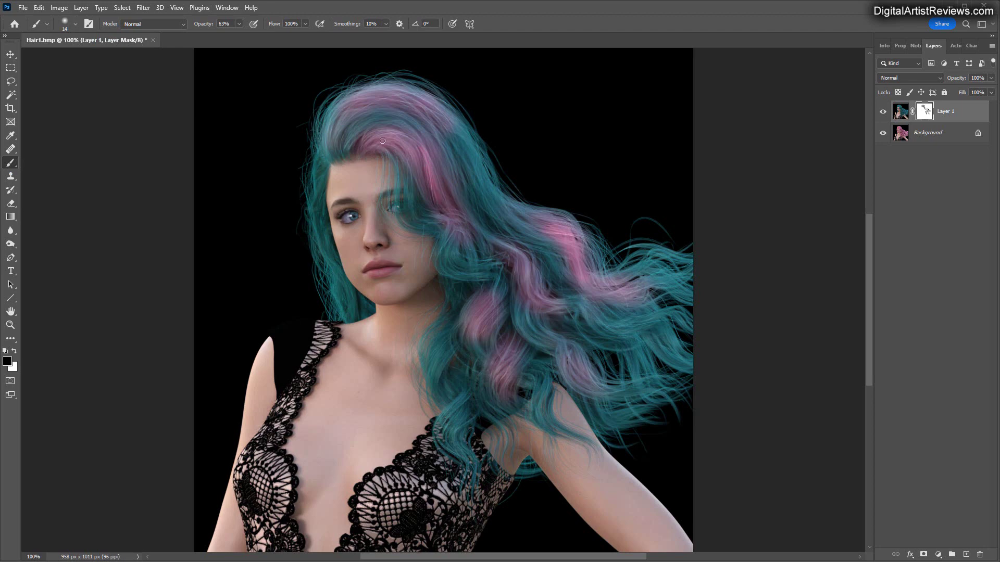